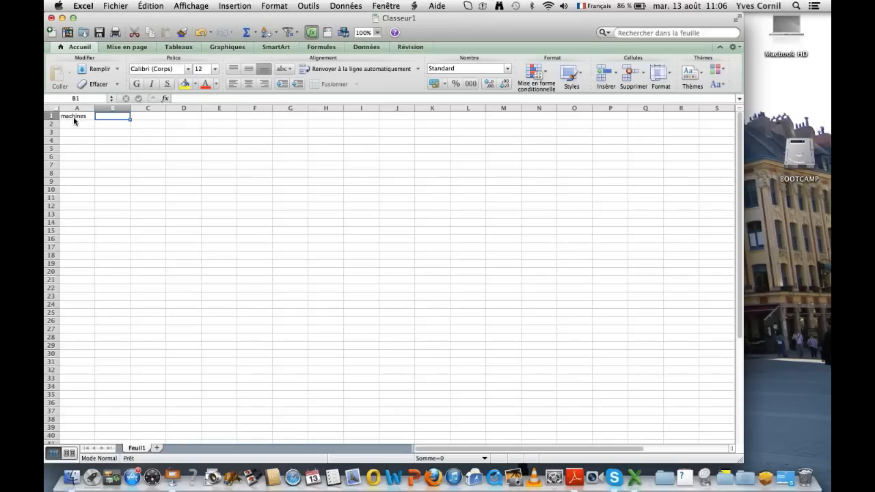
Step: Enter the month headings janvier, février and mars in cells B1 to D1
type("j")
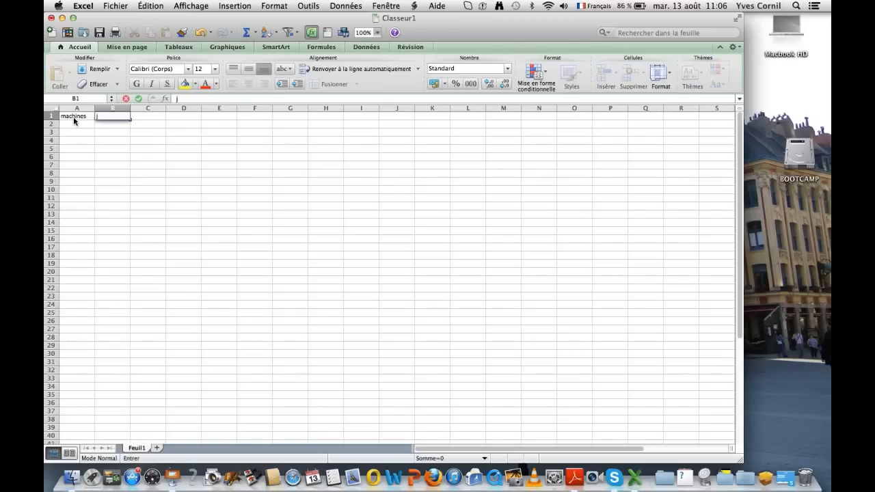
type("anvier")
key("Tab")
type("f")
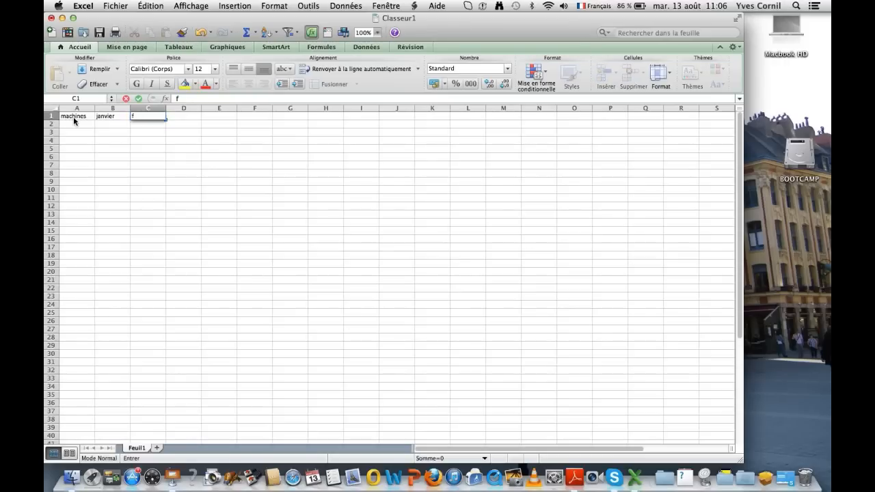
type("évrier")
key("Tab")
type("mars")
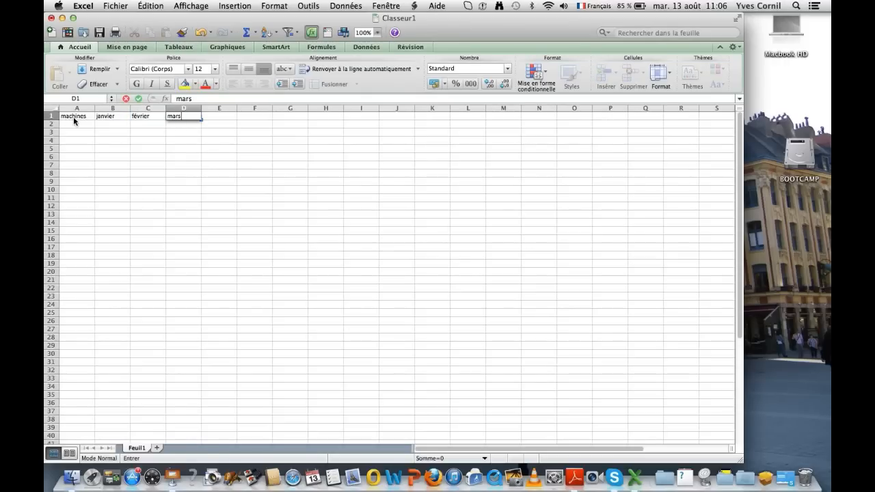
Step: List the machines iMac, iPad, iPod and Surface RT in cells A2 to A5
left_click(69, 124)
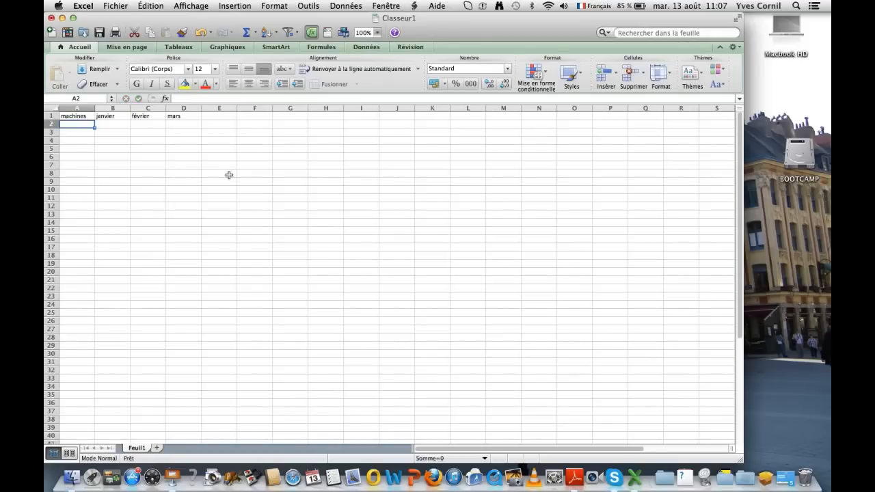
type("iMac")
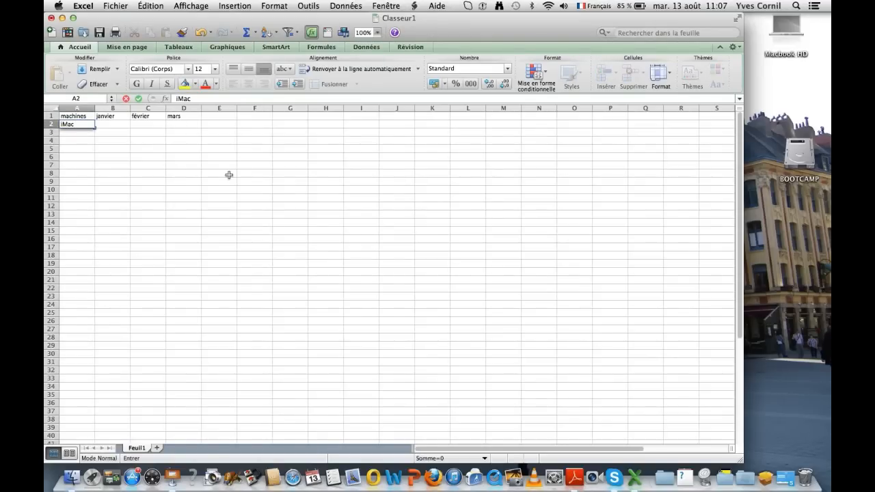
key("Return")
type("i")
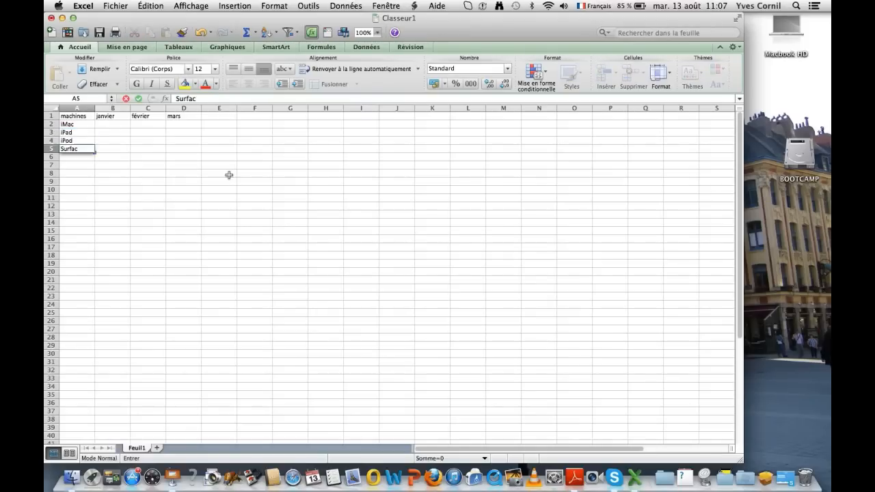
type("ace RT")
key("Return")
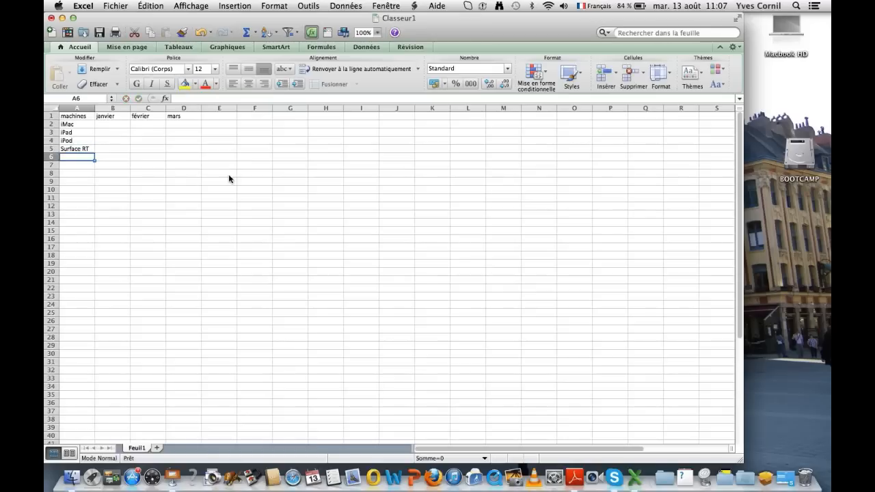
Step: Enter the January sales 50, 200, 35 and 10 in B2:B5 and add them in B6 with the formula =+B2+B3+B4+B5
left_click(116, 127)
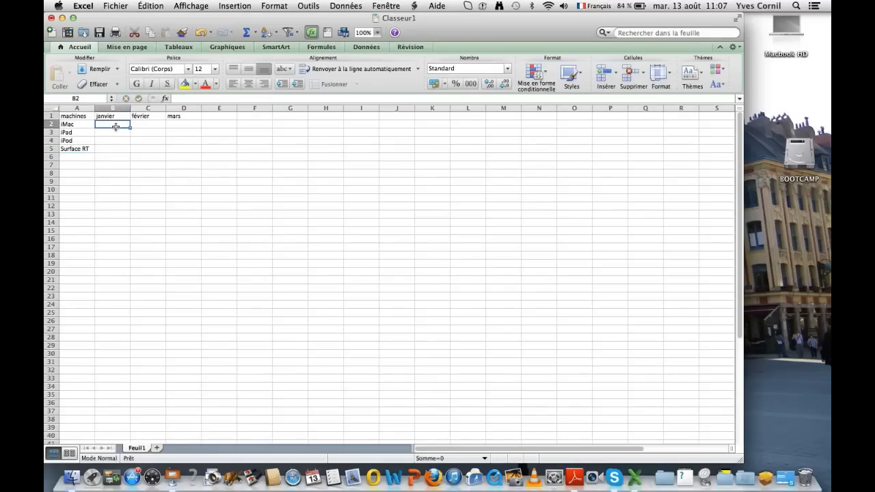
type("50")
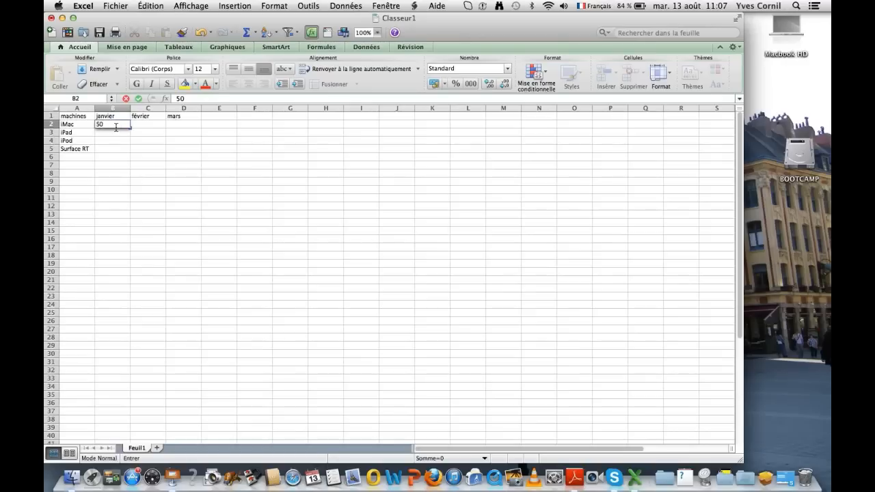
key("Return")
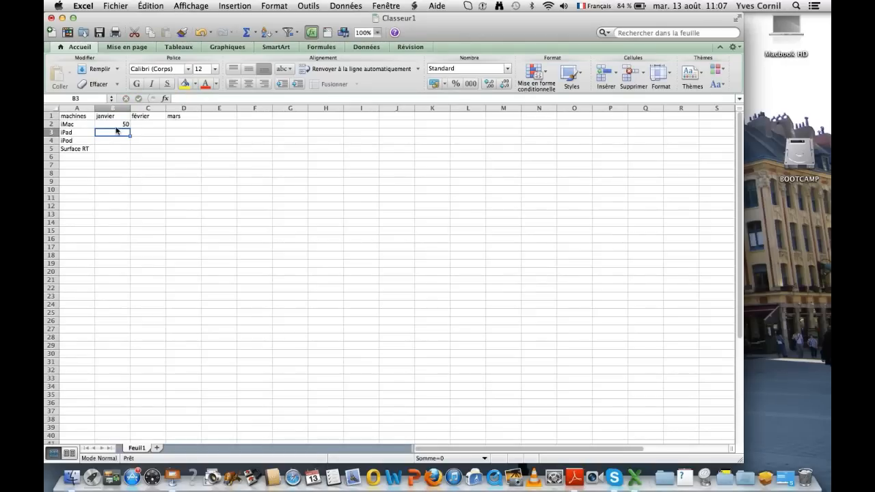
type("200")
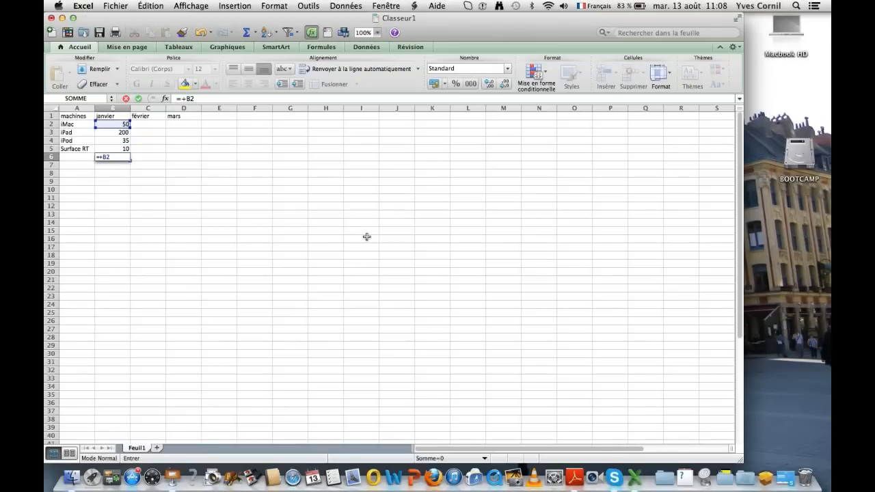
type("+B3+B4+B5")
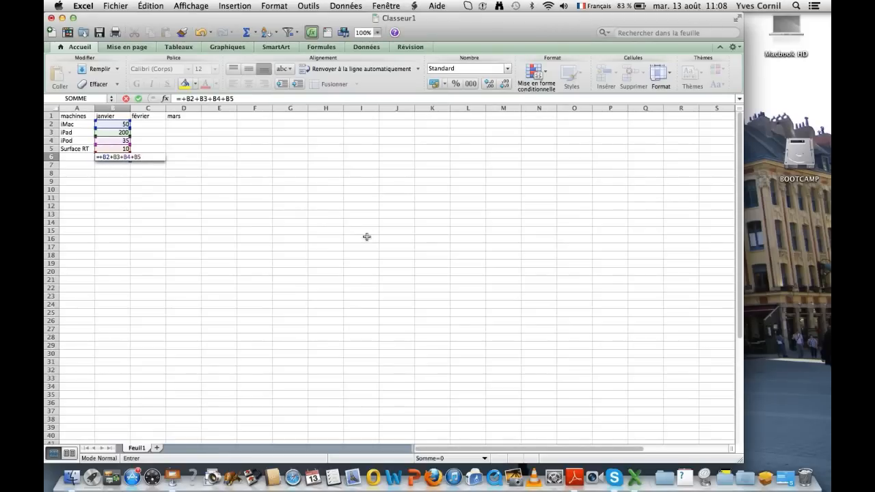
key("Return")
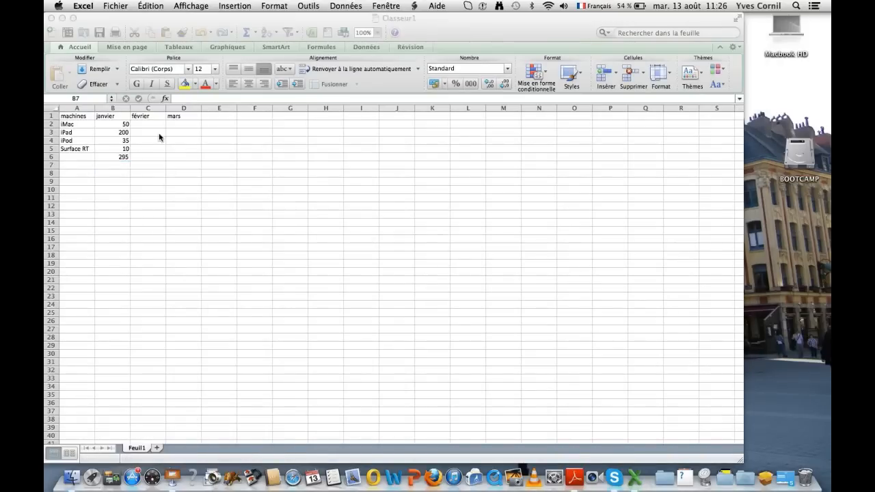
Step: Enter the February sales 40, 200, 25 and 17 in C2:C5 and the March sales 50, 155, 17 and 20 in D2:D5
left_click(142, 124)
left_click(143, 123)
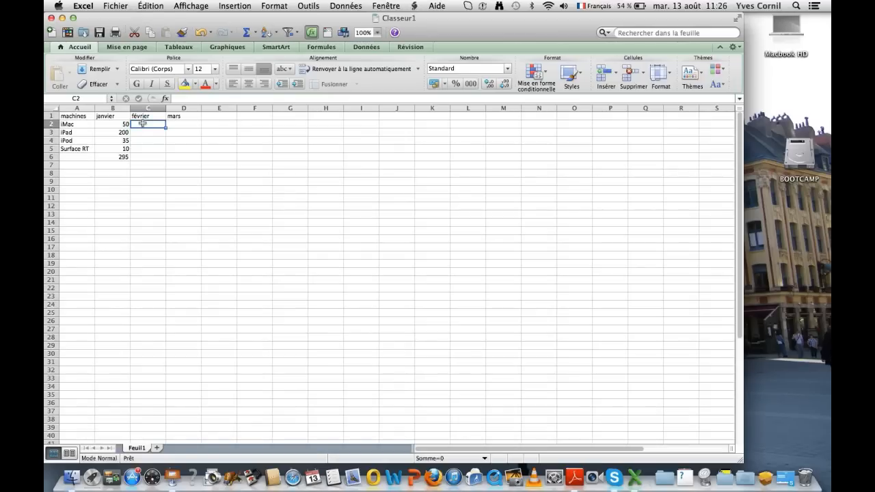
type("40")
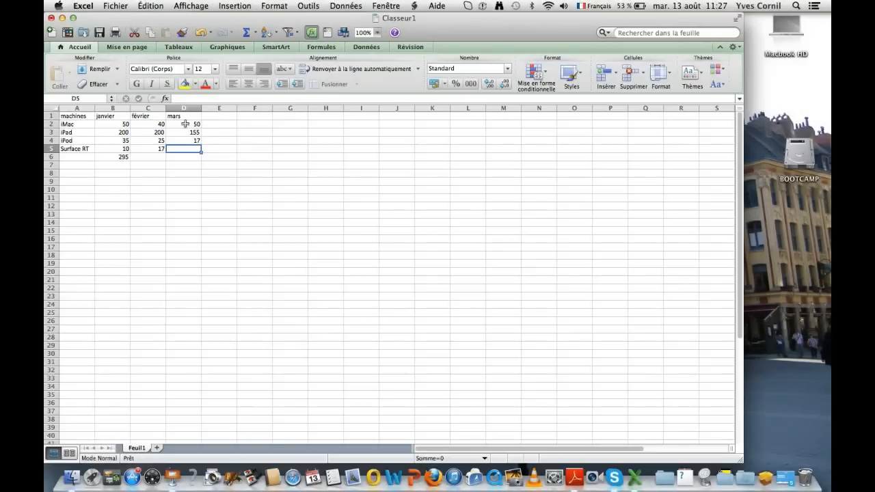
type("2")
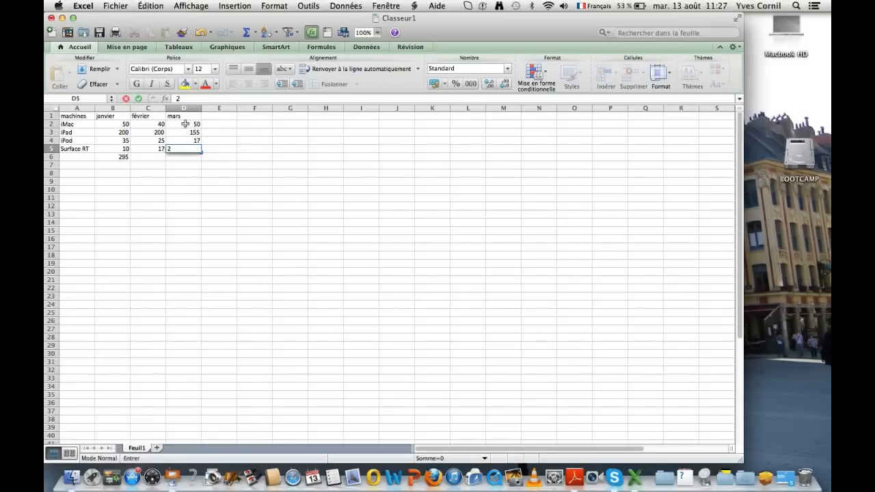
type("0")
key("Return")
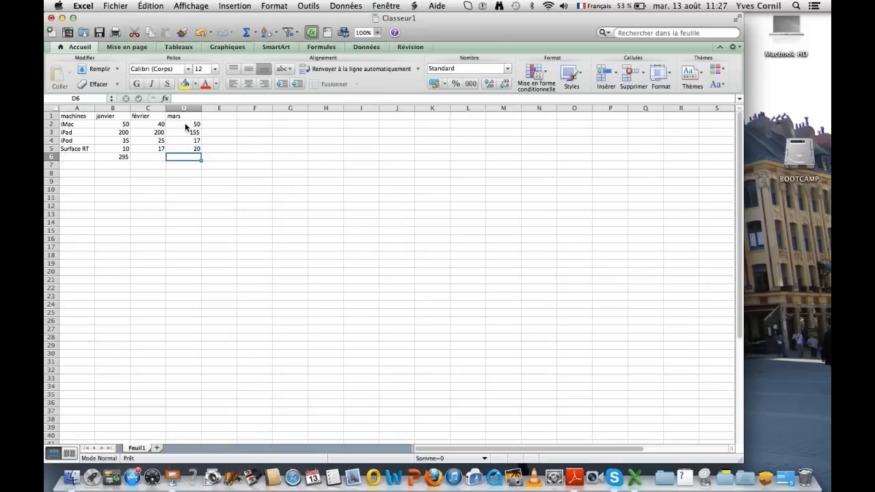
Step: Replace the January total in B6 with the formula =somme(B2:B5)
left_click(122, 157)
type("=s")
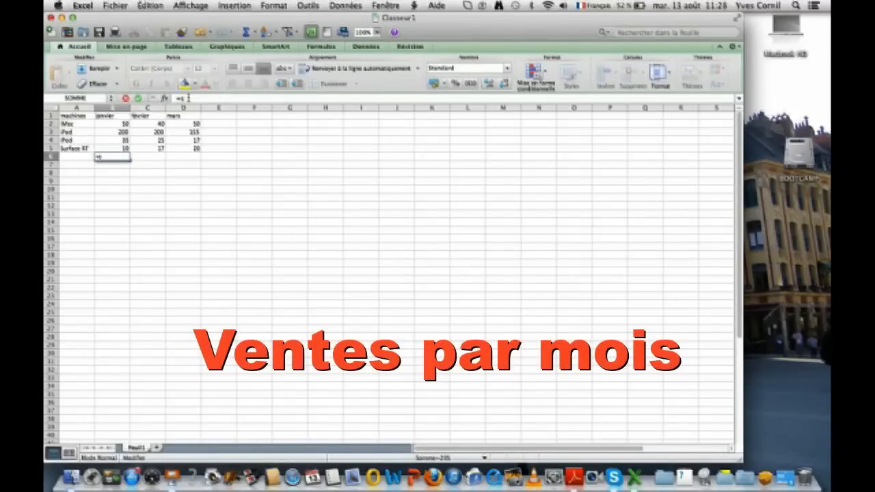
type("omme(")
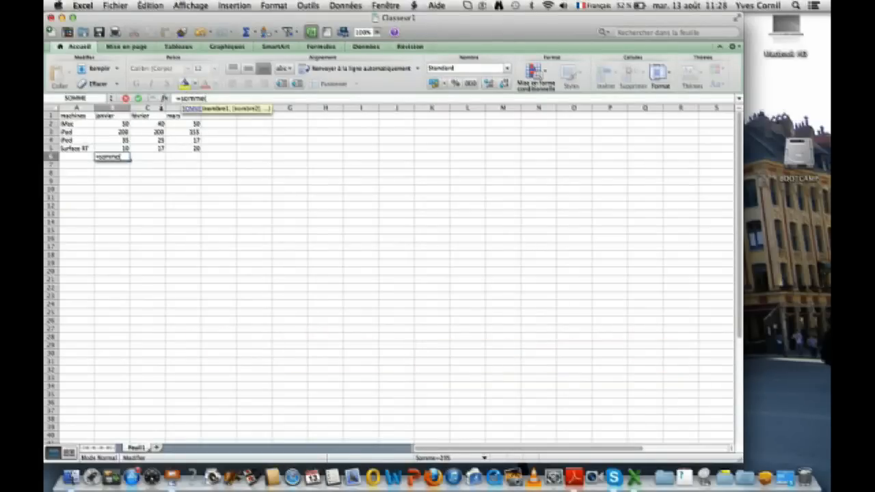
left_click(123, 127)
left_click_drag(124, 128, 121, 149)
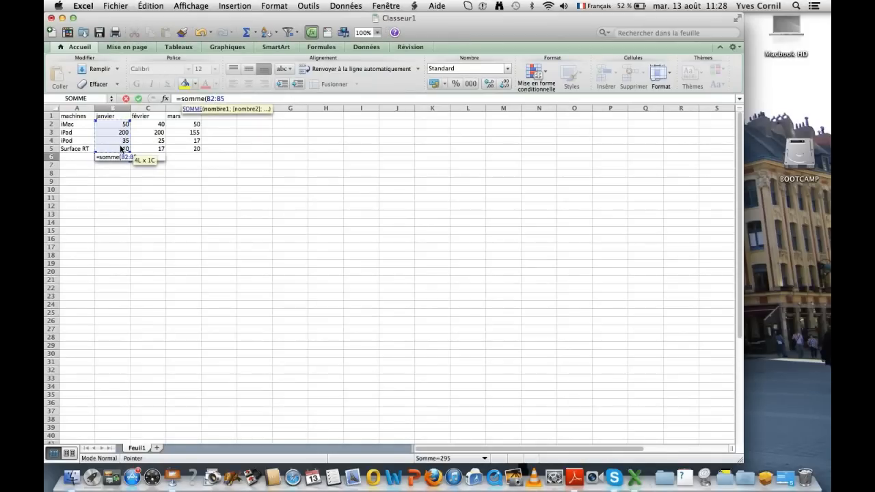
type(")")
key("Return")
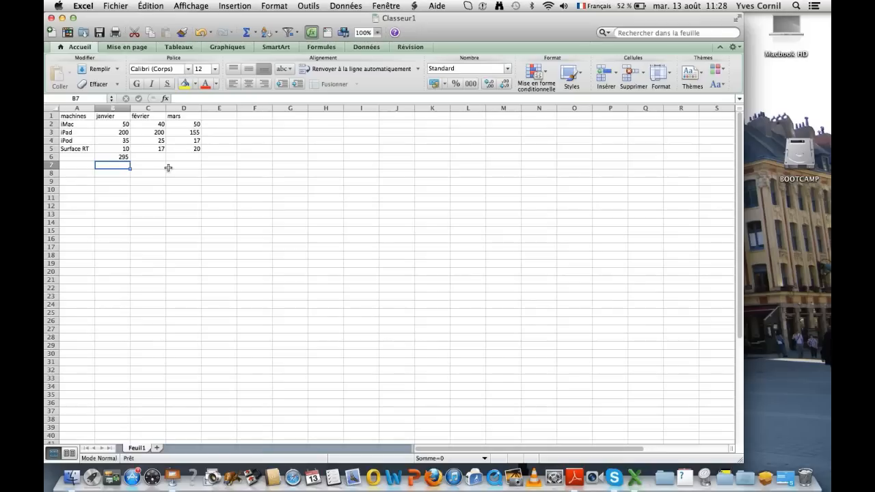
Step: Total the February sales in C6 with the formula =somme(C2:C5)
left_click(148, 158)
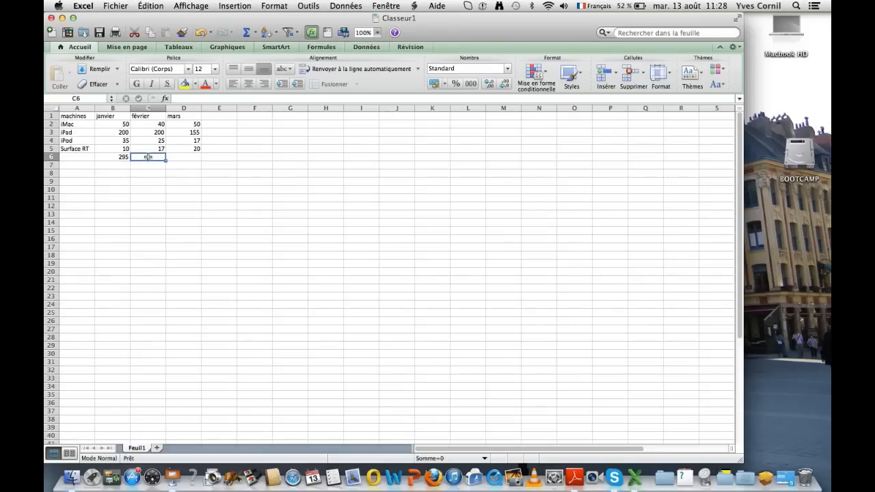
type("=somme")
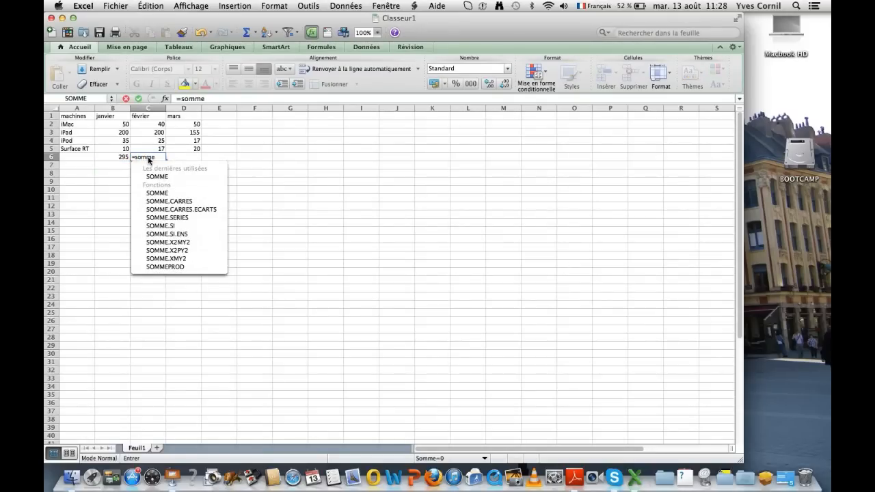
type("(")
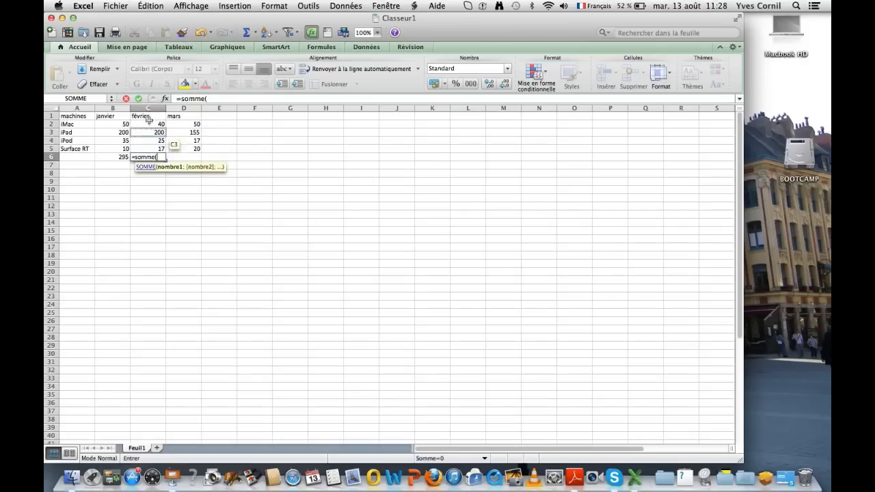
left_click_drag(149, 125, 144, 146)
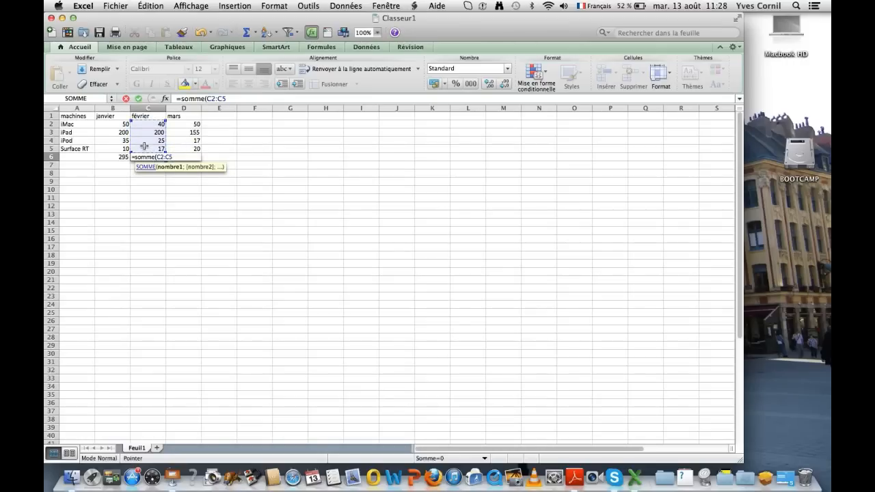
type(")")
key("Return")
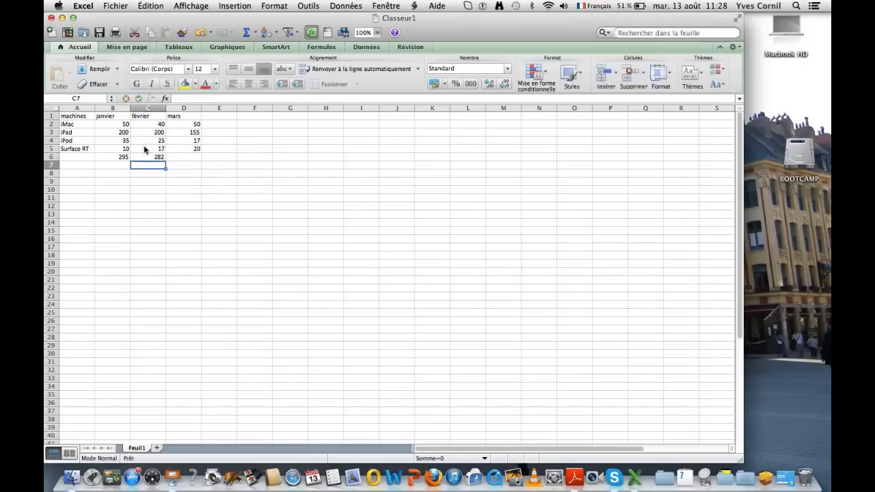
Step: Total the March sales in D6 with the formula =somme(D2:D5)
left_click(184, 158)
type("=somme")
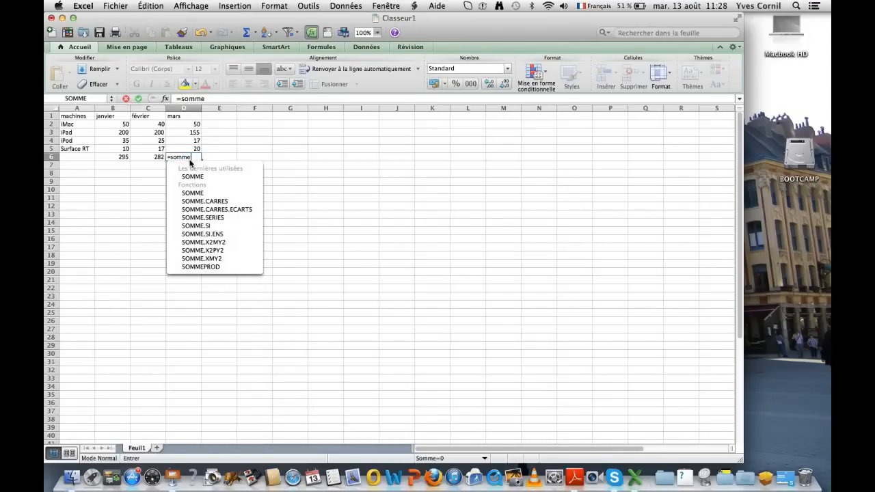
type("(")
left_click(174, 122)
left_click_drag(174, 122, 177, 149)
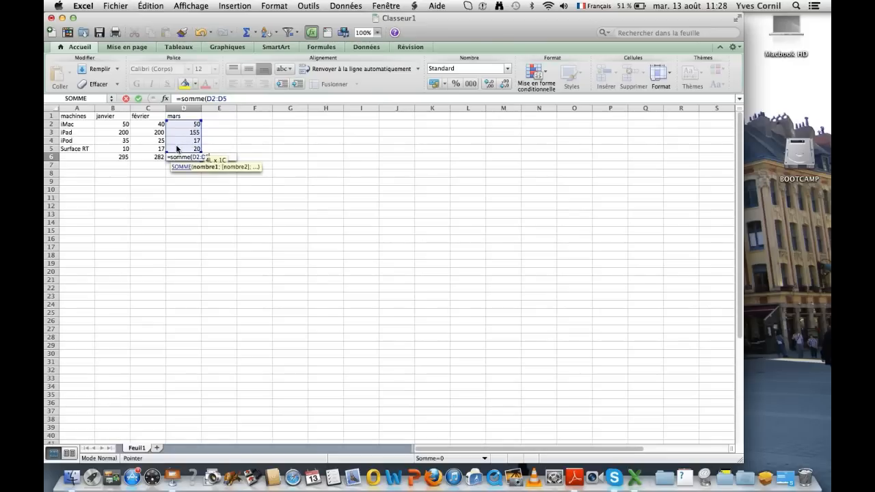
type(")")
key("Return")
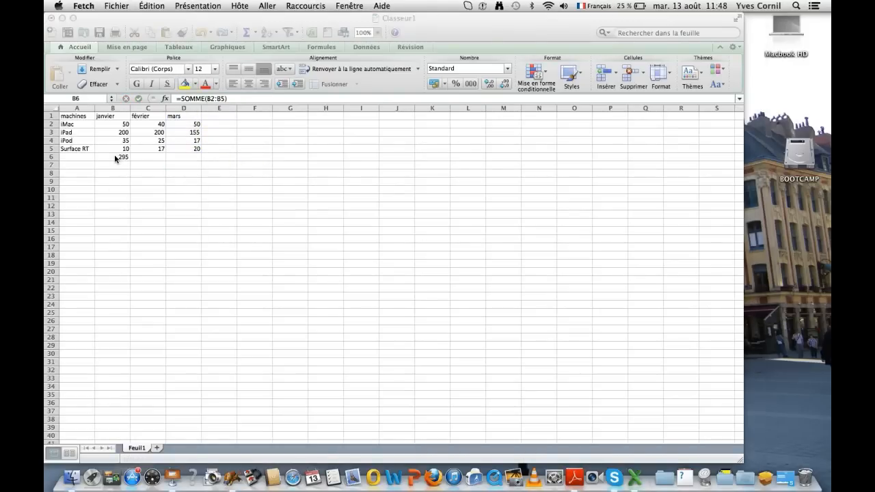
Step: Copy the January total formula from B6 and paste it into C6 and D6
left_click(114, 158)
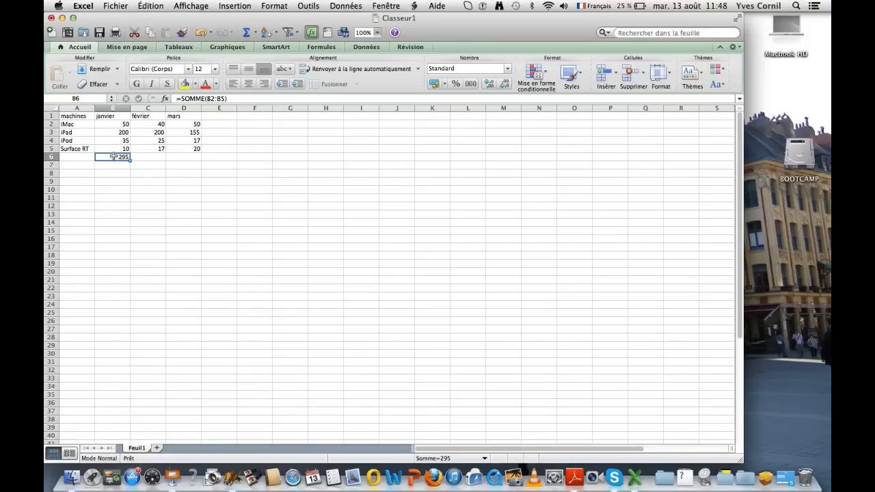
right_click(113, 158)
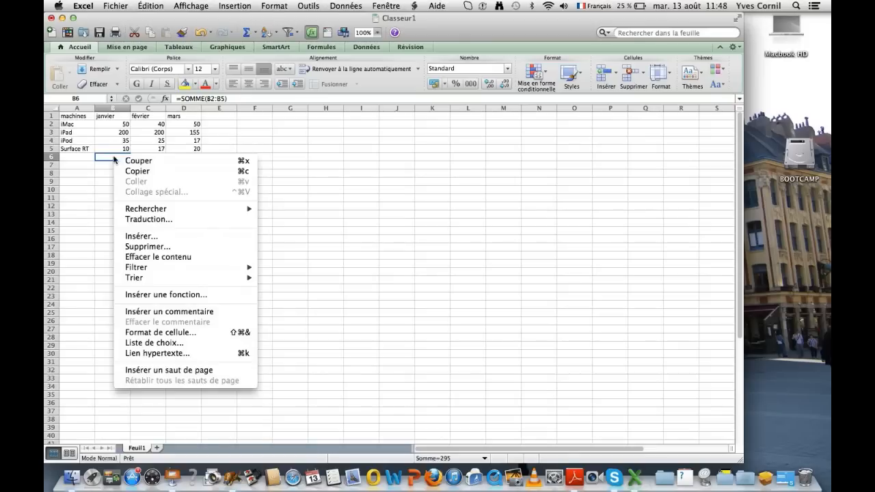
left_click(137, 173)
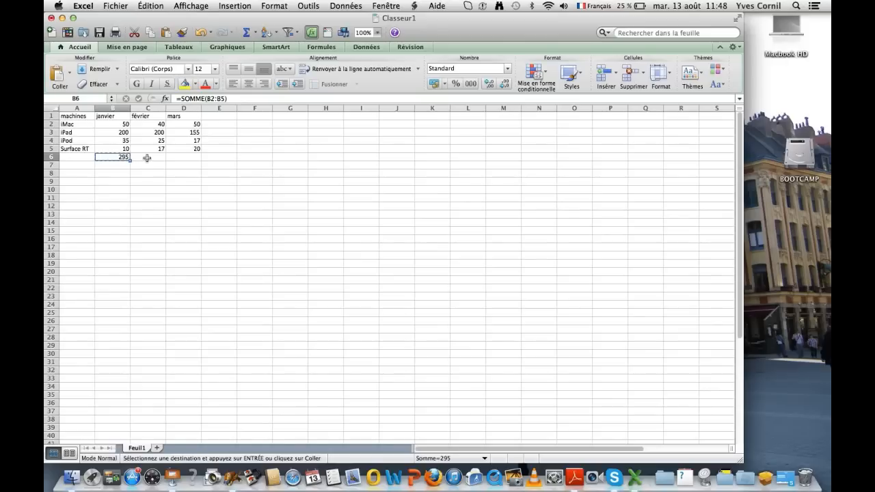
left_click(147, 158)
right_click(147, 158)
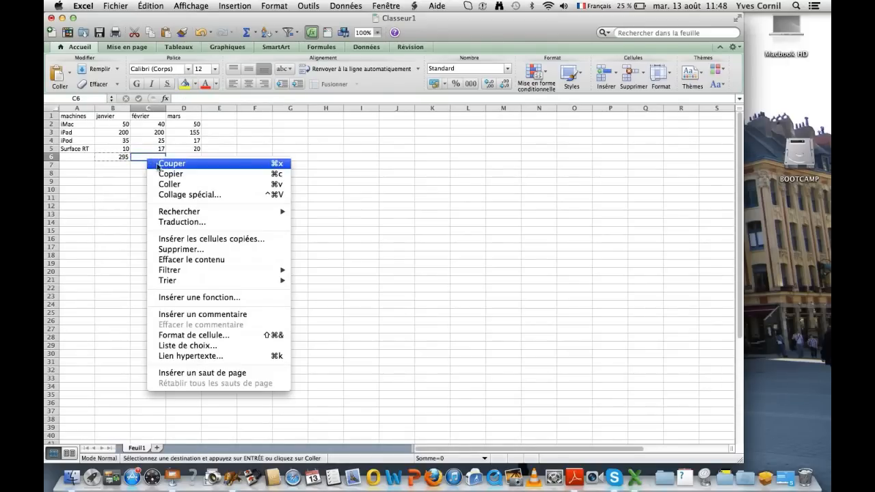
left_click(182, 184)
left_click(187, 158)
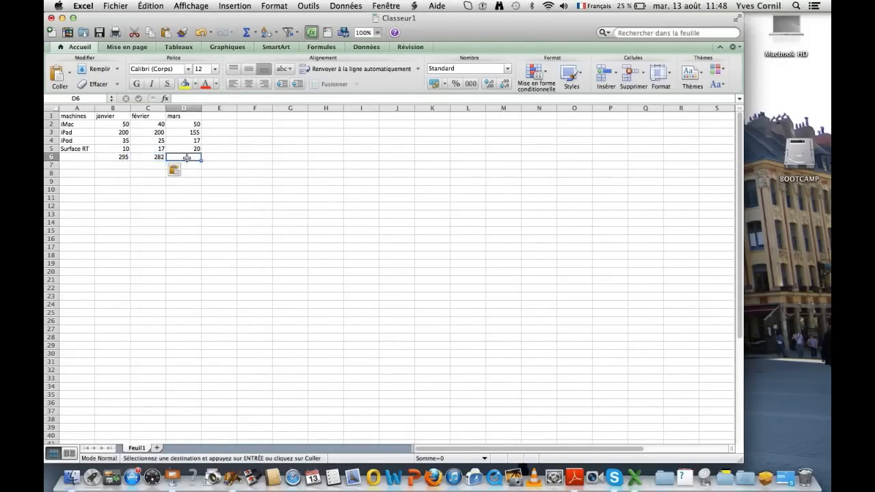
right_click(187, 158)
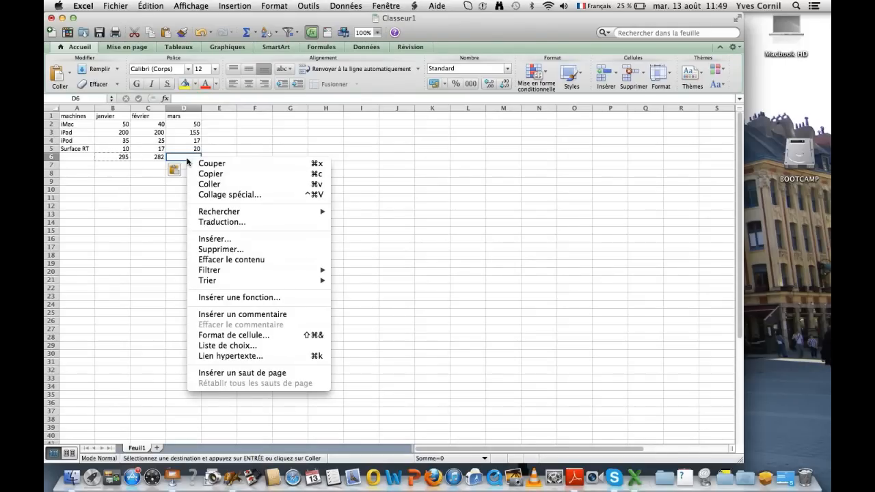
left_click(218, 185)
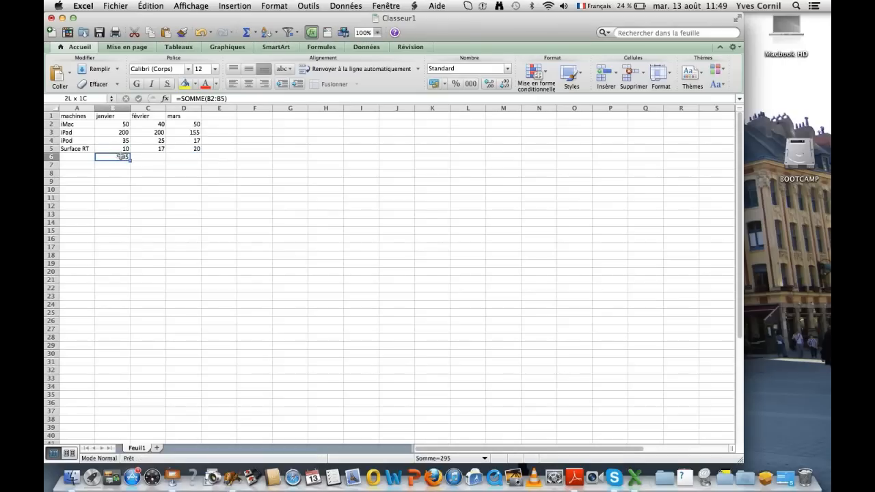
Step: Fill the January total formula in B6 rightward through D6 and check the formulas in B6, C6 and D6
left_click_drag(122, 157, 168, 156)
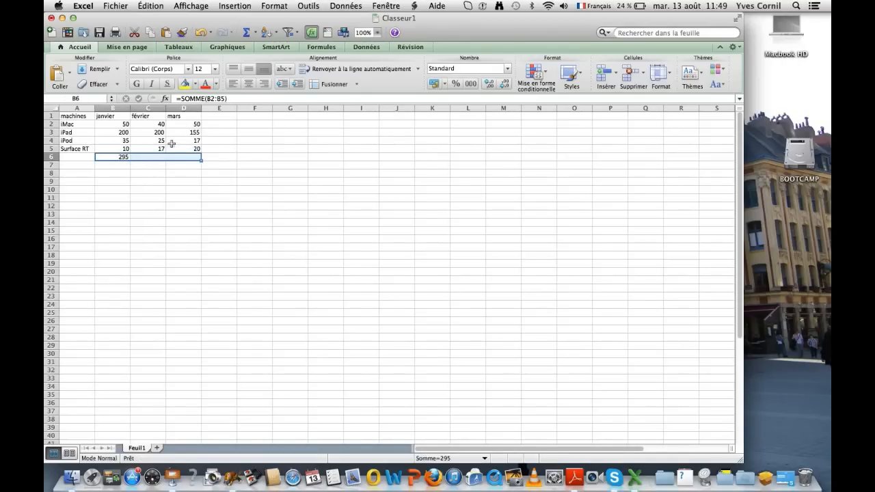
left_click(147, 6)
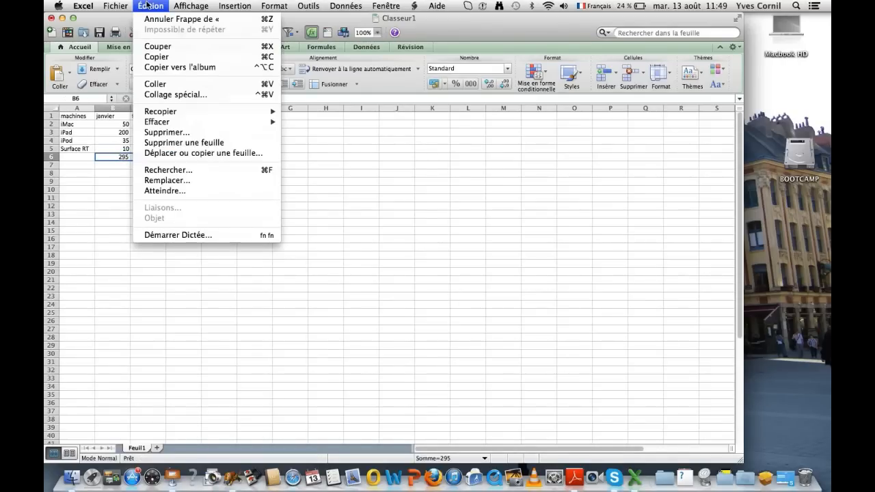
mouse_move(209, 114)
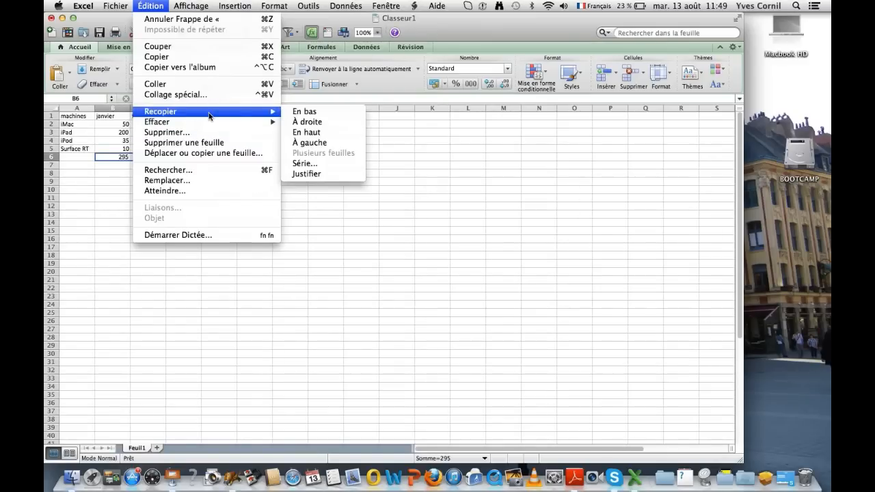
left_click(339, 123)
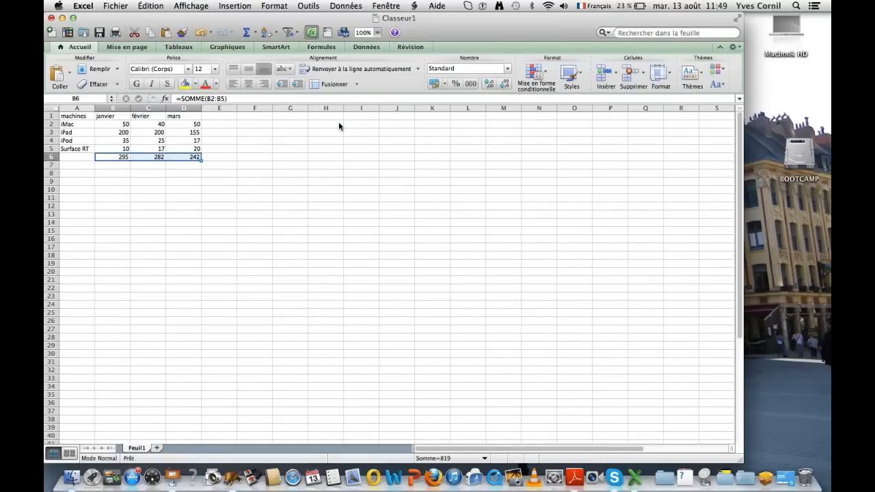
left_click(124, 157)
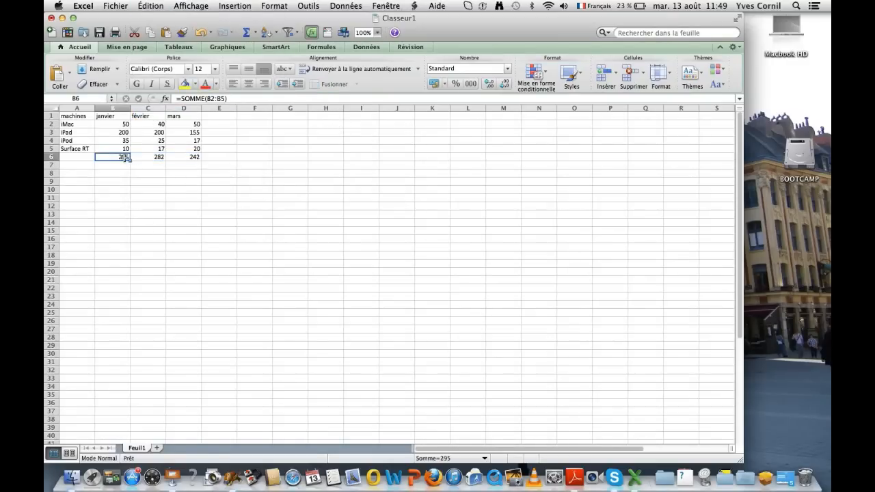
left_click(156, 159)
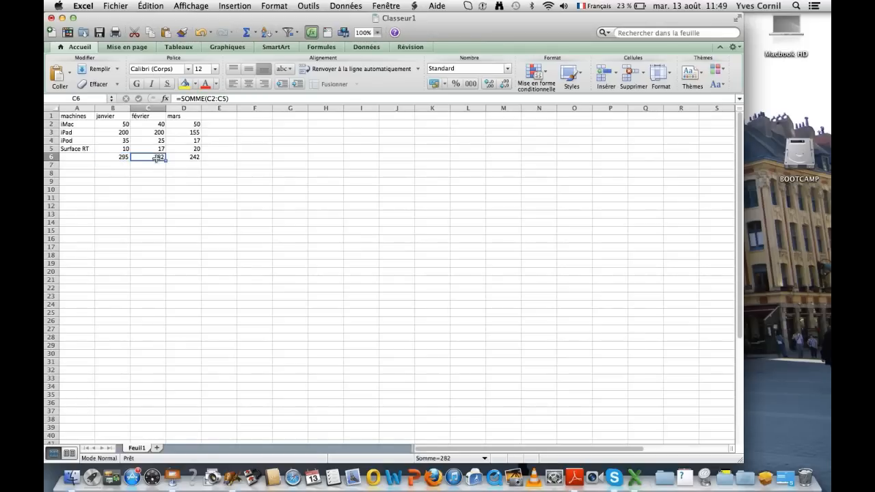
left_click(186, 158)
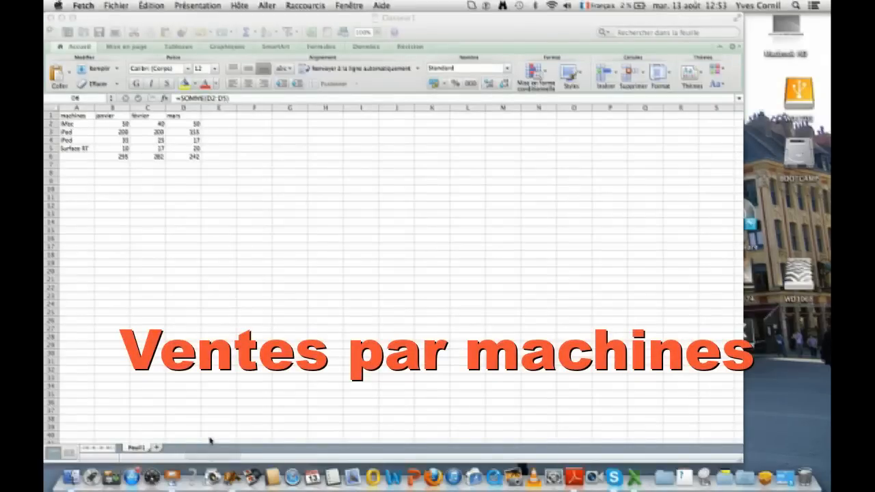
Step: Total the iMac sales for the three months in E2 with the formula =somme(B2:D2)
left_click(216, 129)
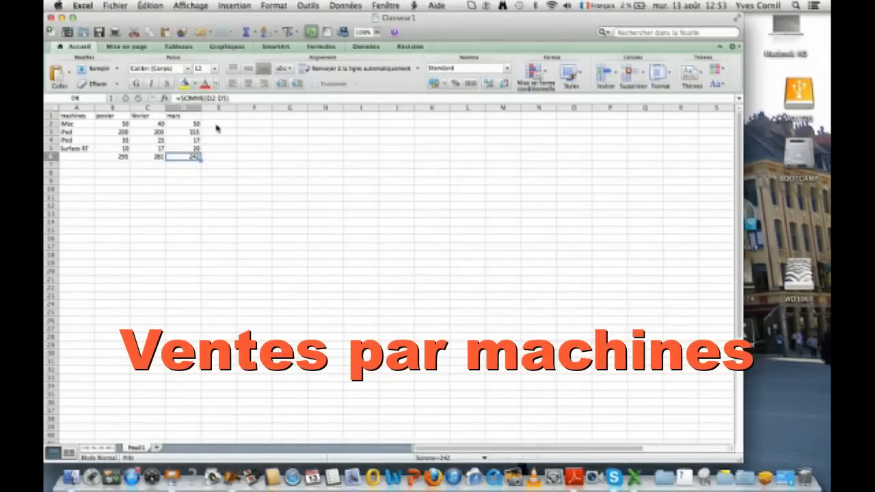
left_click(215, 123)
type("=somme")
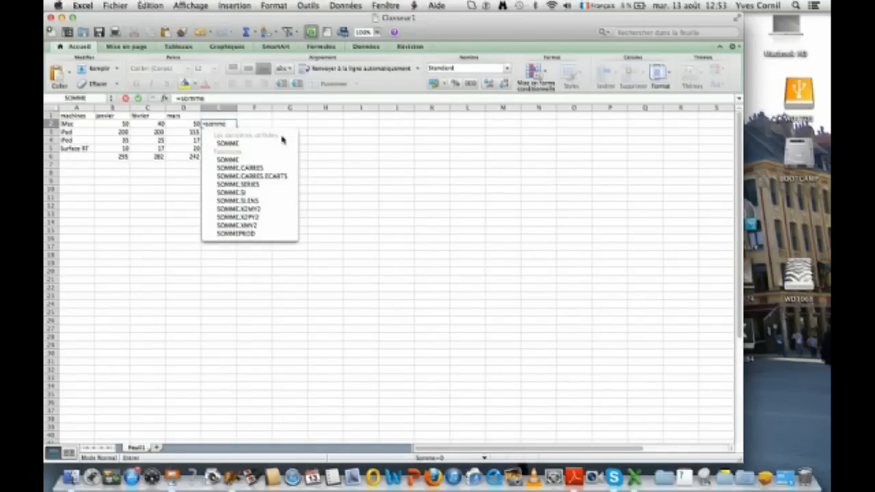
type("(")
left_click(117, 124)
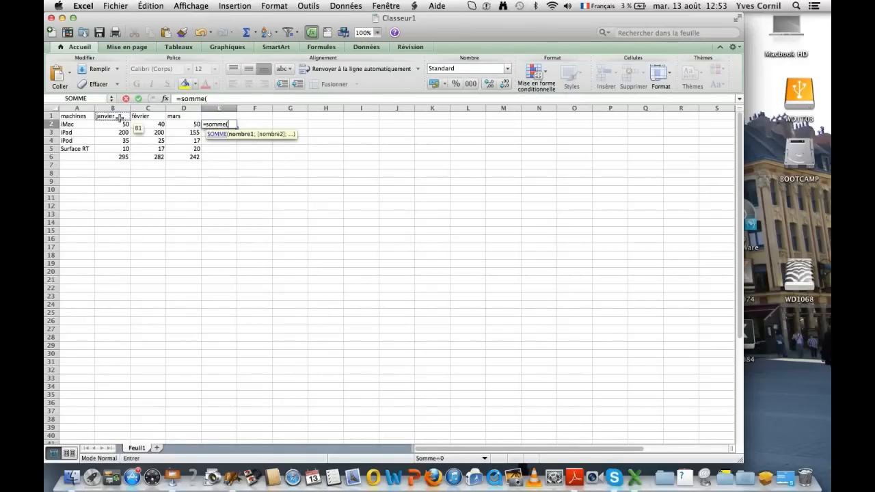
left_click_drag(133, 129, 183, 130)
type(")")
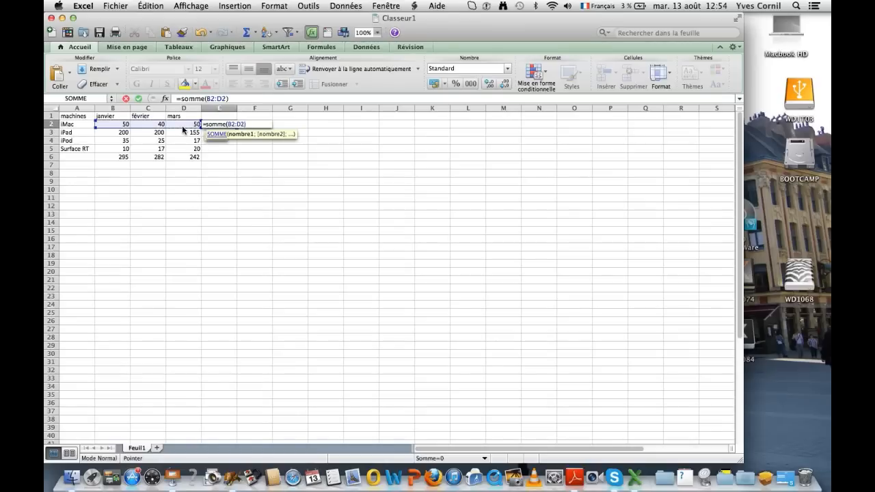
key("Return")
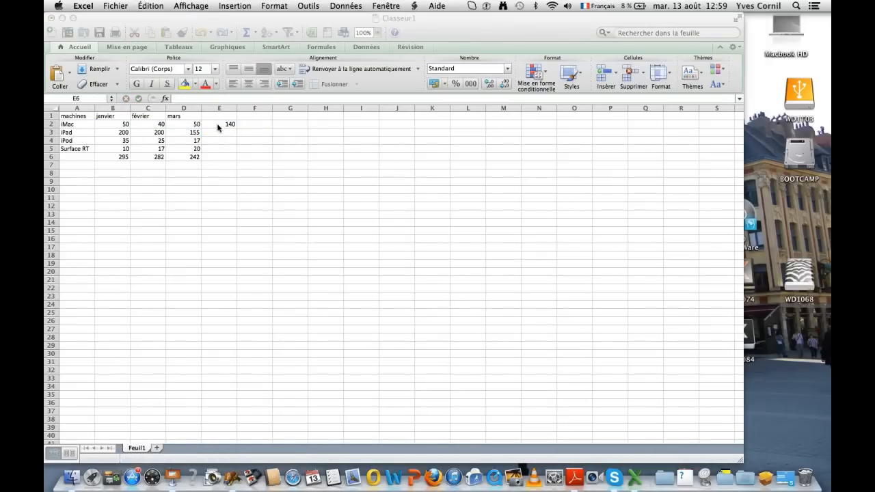
Step: Fill the iMac total formula in E2 down through E6
left_click(218, 124)
left_click(216, 124)
left_click_drag(216, 124, 216, 157)
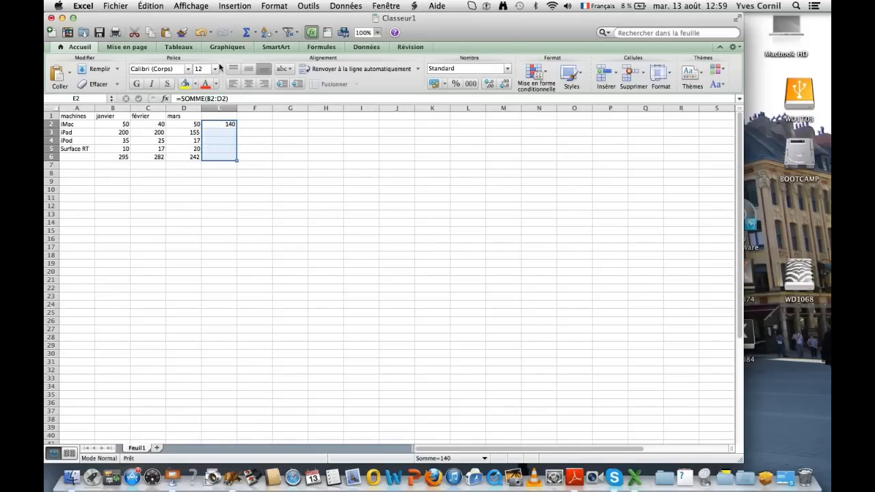
left_click(149, 6)
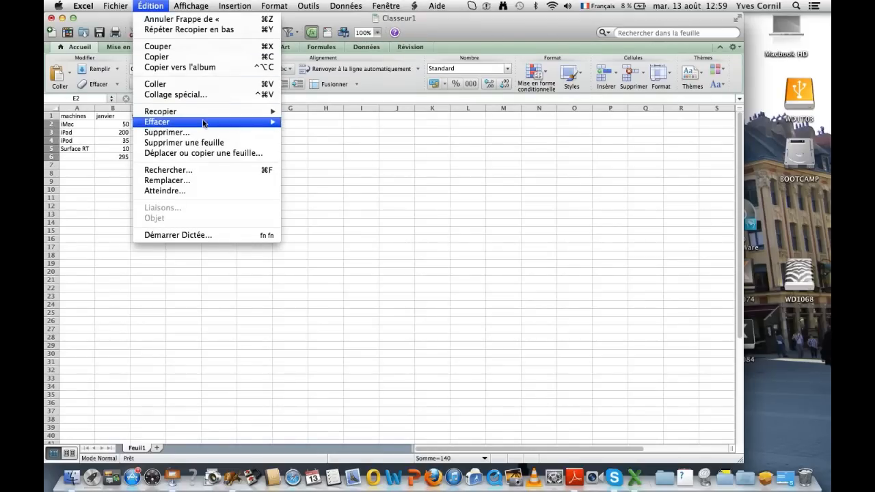
mouse_move(202, 114)
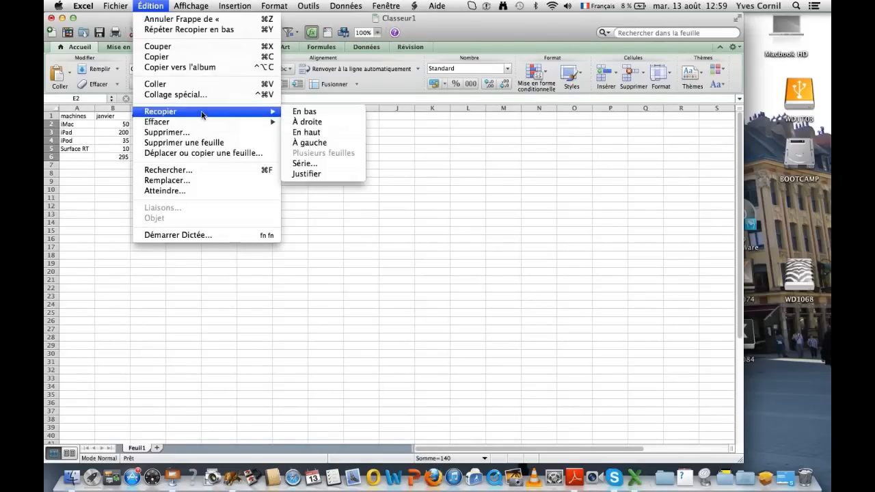
left_click(315, 112)
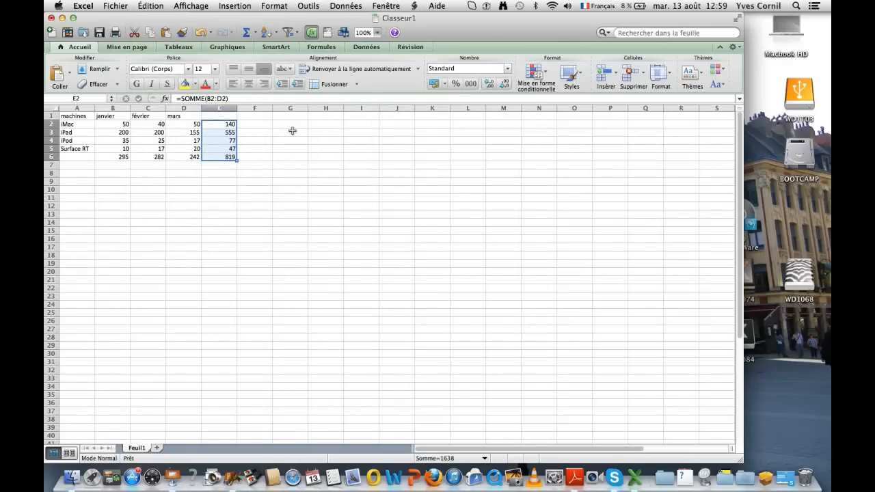
Step: Calculate the iMac share of total sales in F2 with the formula =somme(E2/E6)
left_click(254, 125)
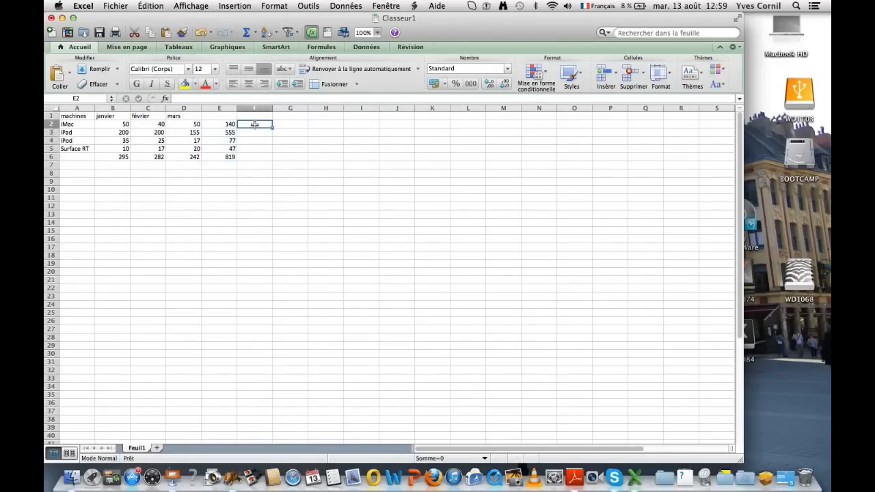
type("=somme")
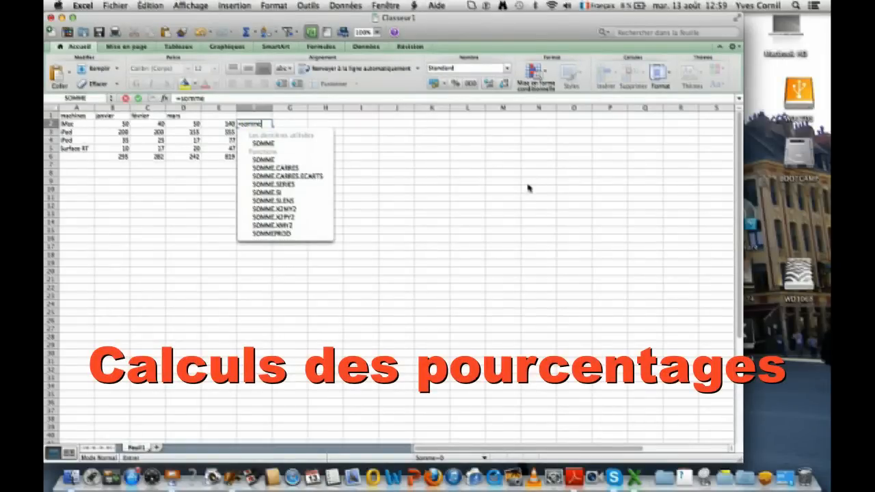
type("(")
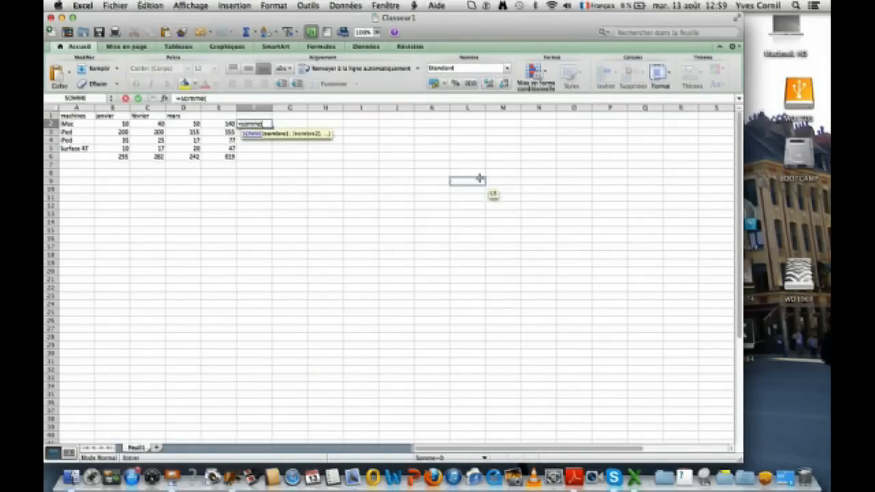
left_click(226, 123)
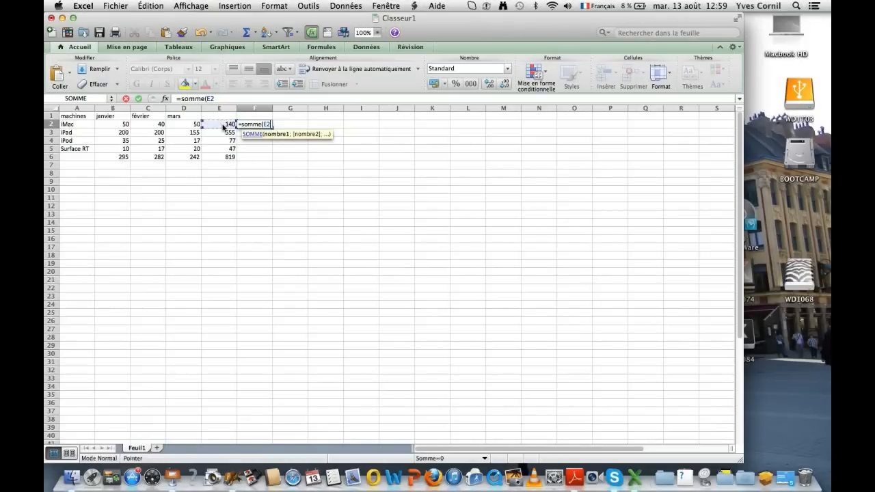
type("/")
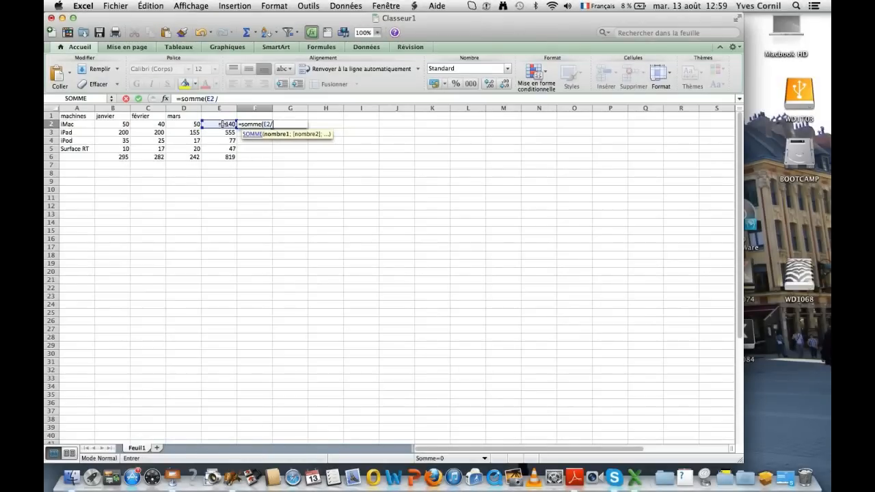
left_click(226, 157)
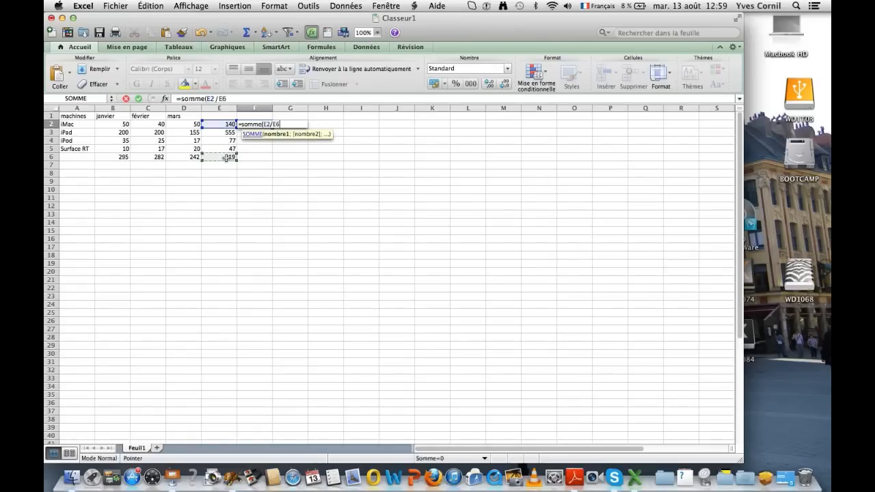
type(")")
key("Return")
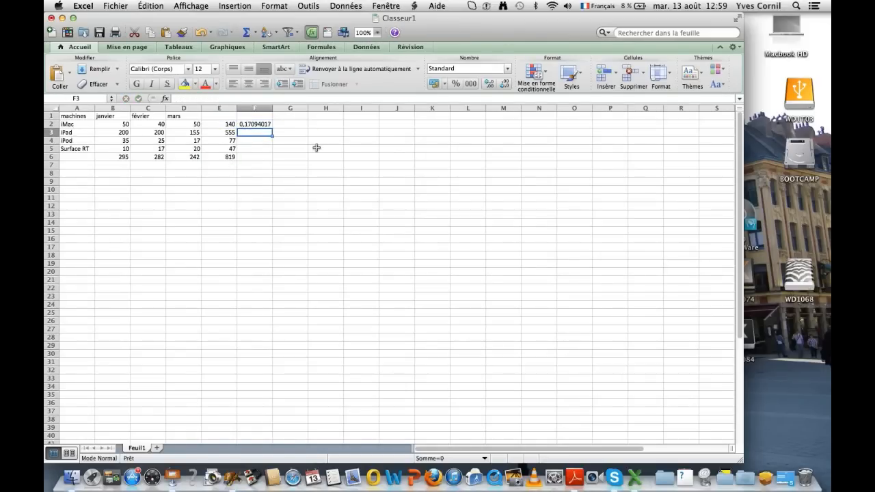
Step: Format the iMac share in F2 as Pourcentage with 2 decimal places
left_click(256, 123)
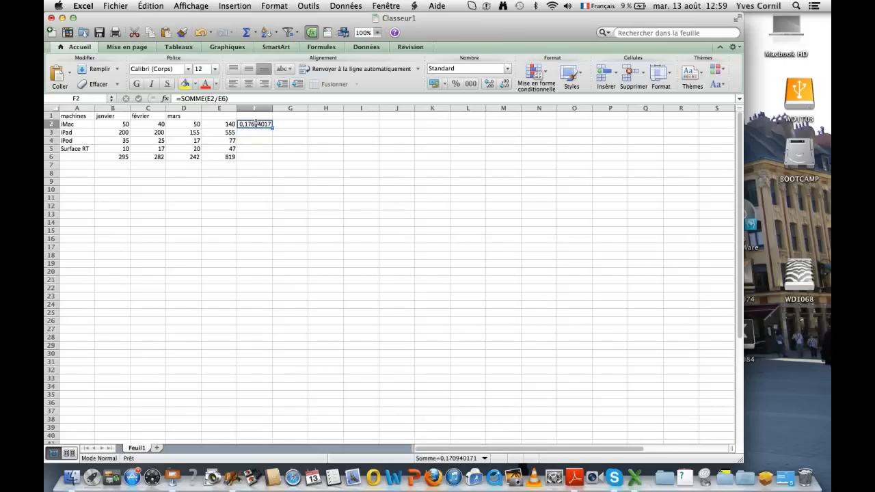
left_click(275, 7)
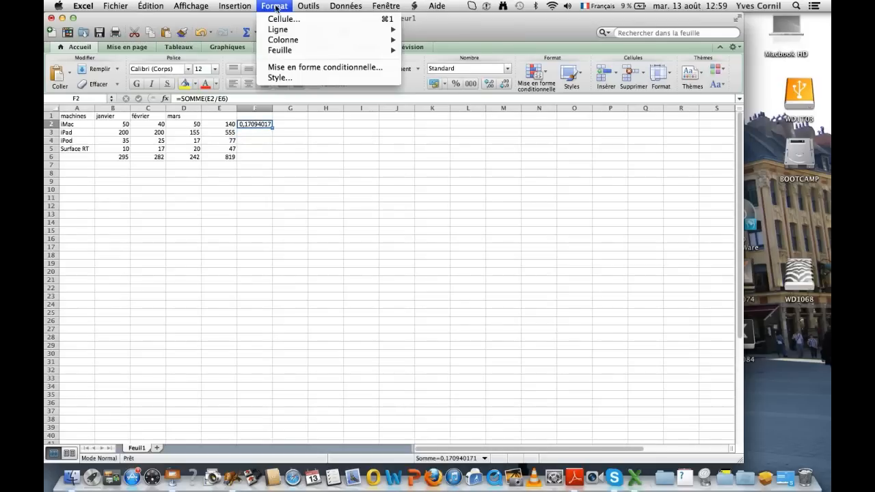
left_click(286, 20)
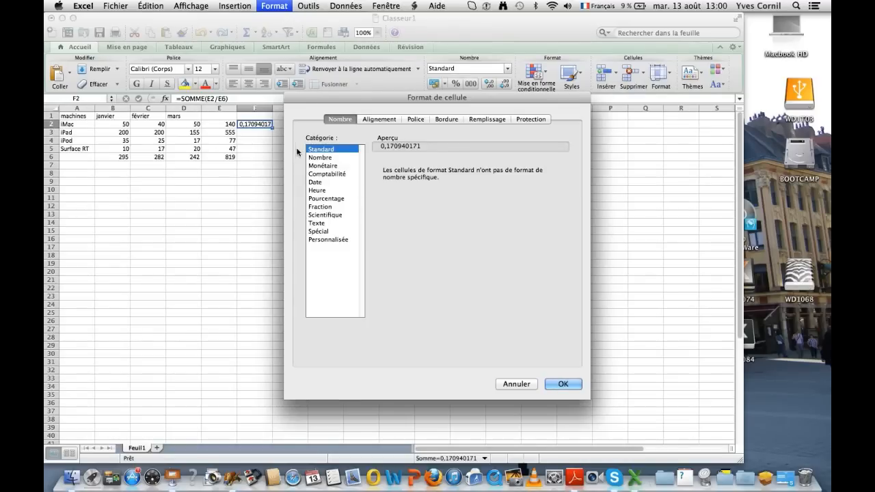
left_click(320, 158)
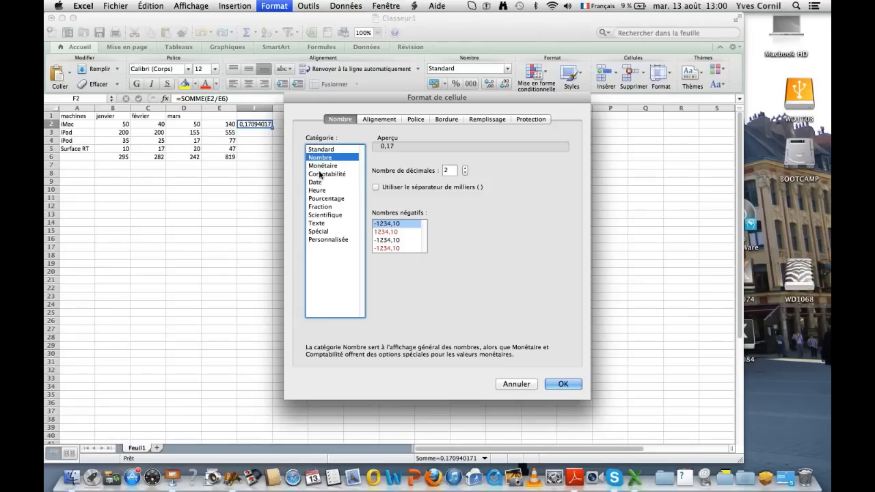
left_click(323, 199)
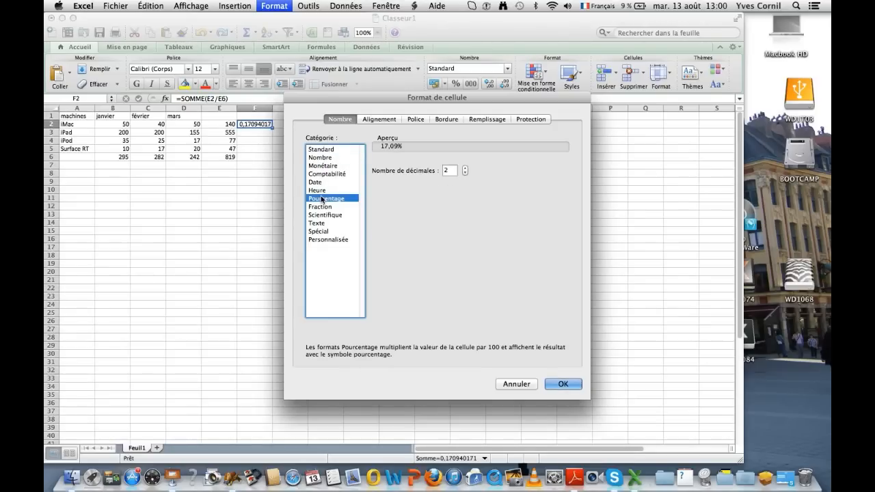
left_click(563, 385)
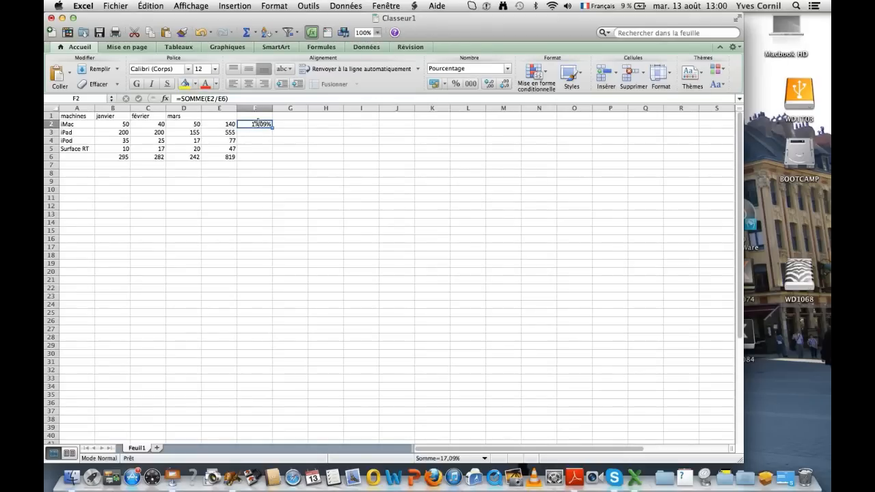
Step: Try to fill the relative formula =SOMME(E2/E6) from F2 down through F5
left_click_drag(260, 126, 263, 147)
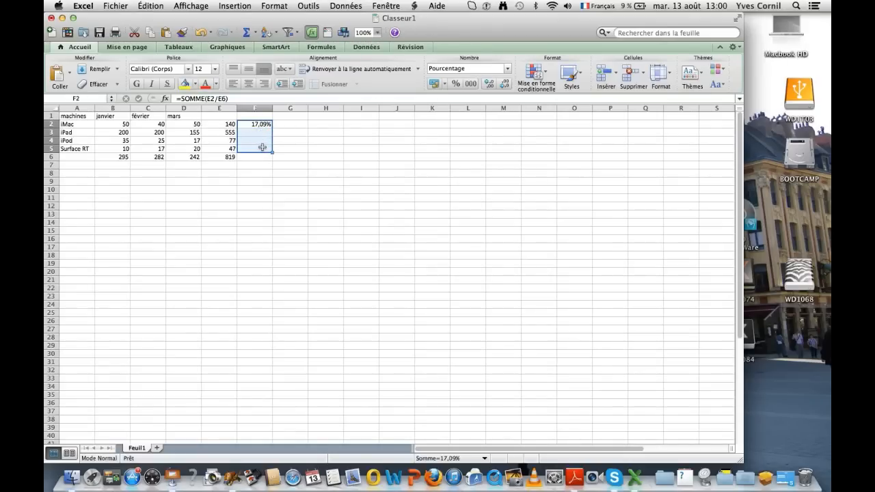
left_click(152, 6)
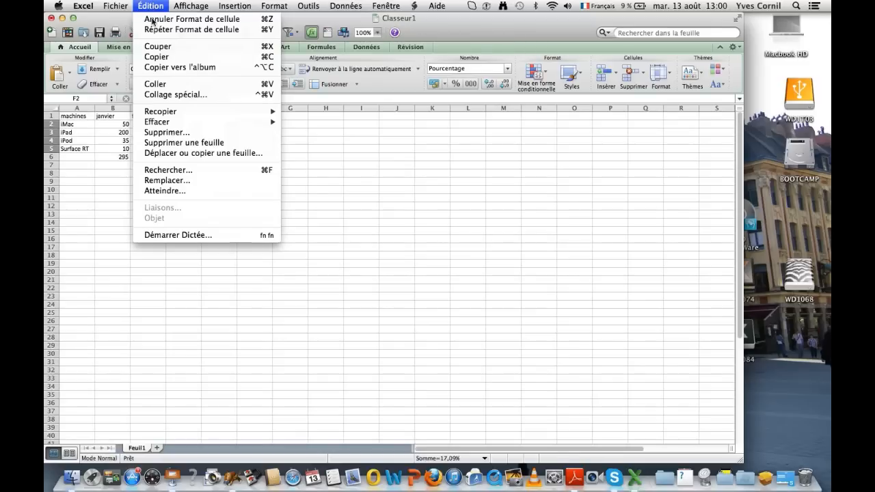
mouse_move(195, 113)
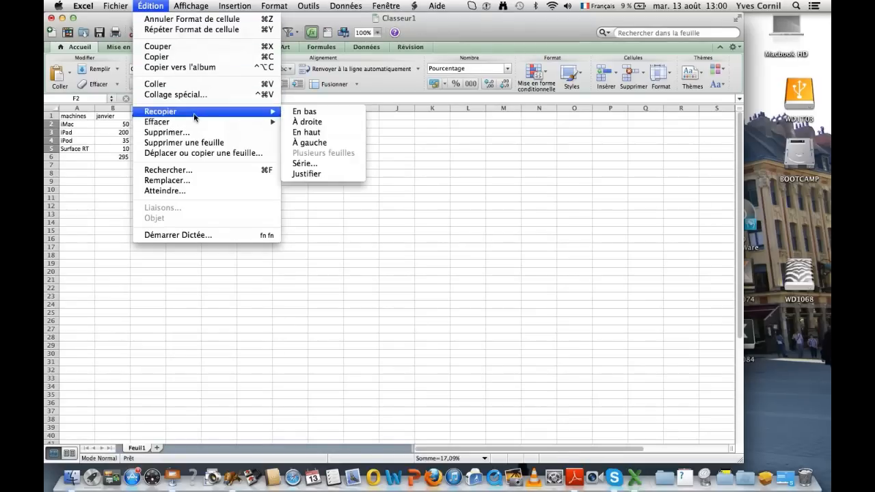
left_click(322, 113)
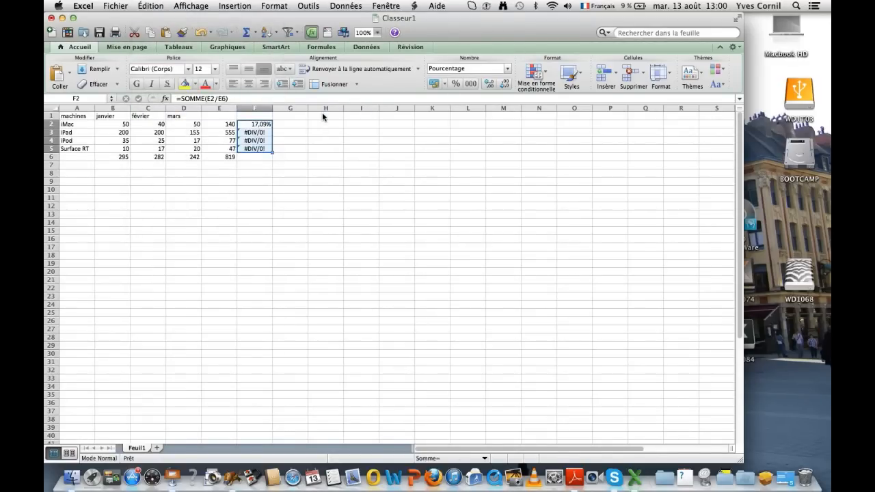
Step: Examine the formulas in F3, F4 and F5 and the error details for F3 and F5
left_click(241, 132)
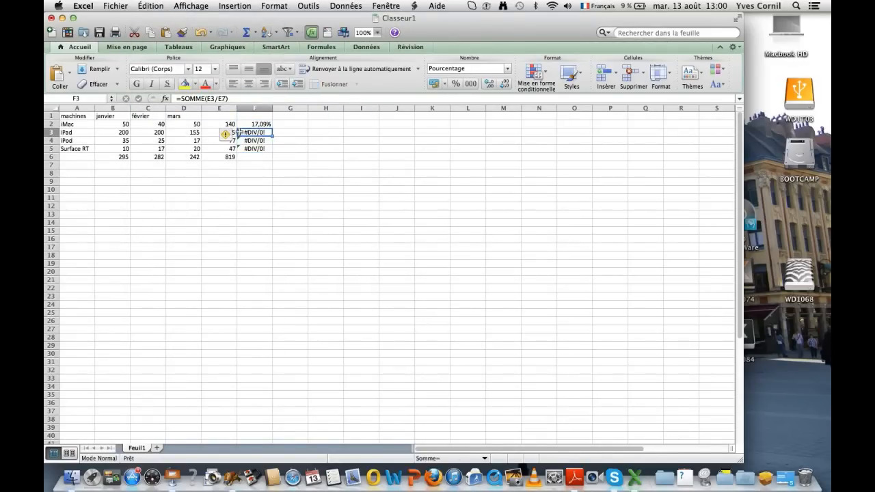
left_click(235, 135)
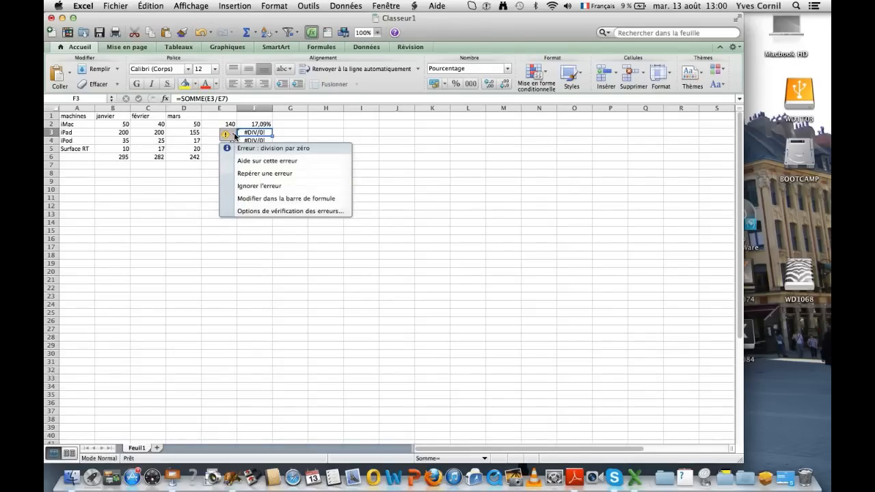
left_click(412, 175)
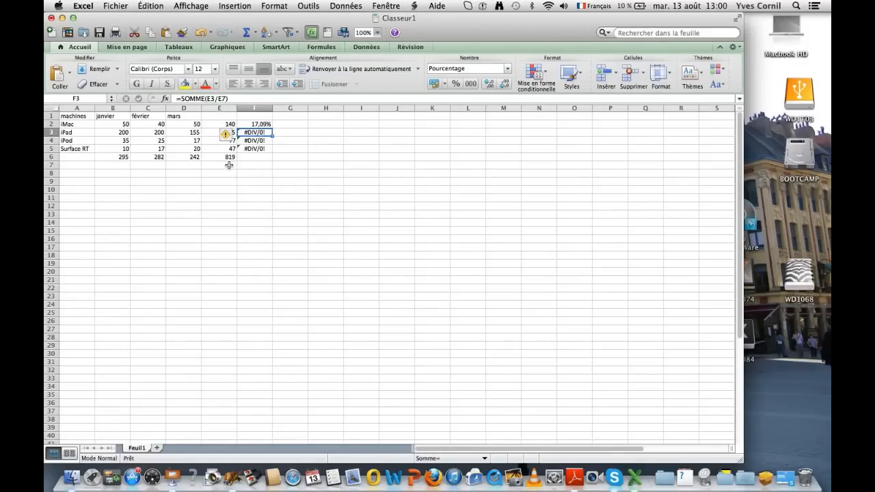
left_click(266, 142)
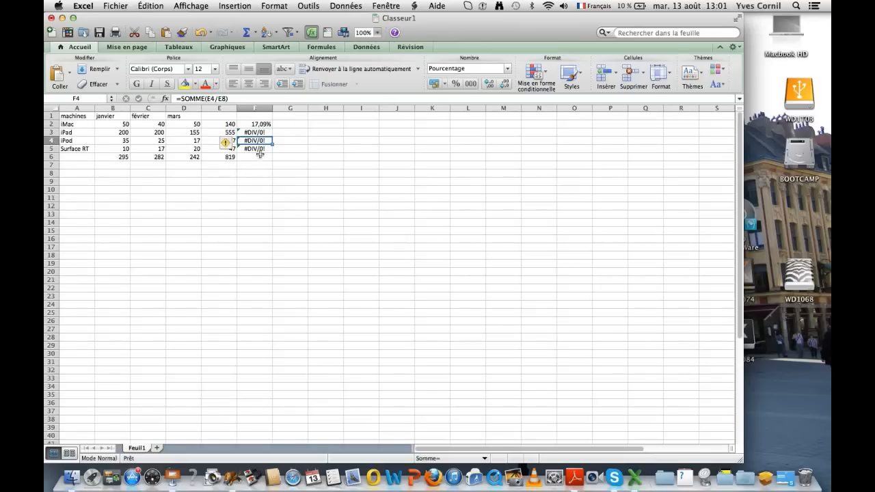
left_click(254, 149)
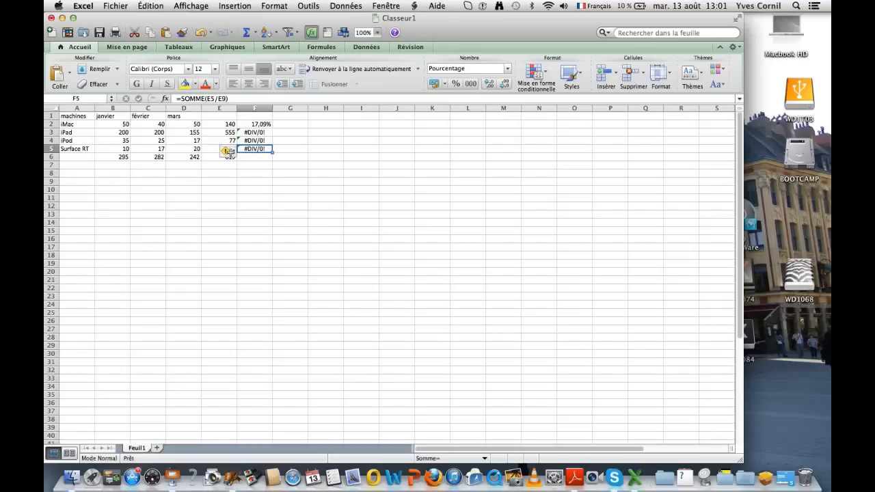
left_click(232, 152)
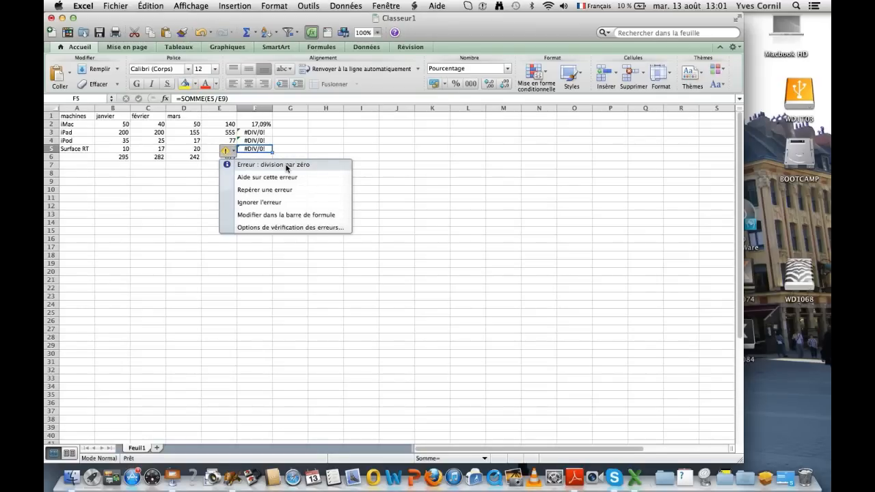
left_click(467, 241)
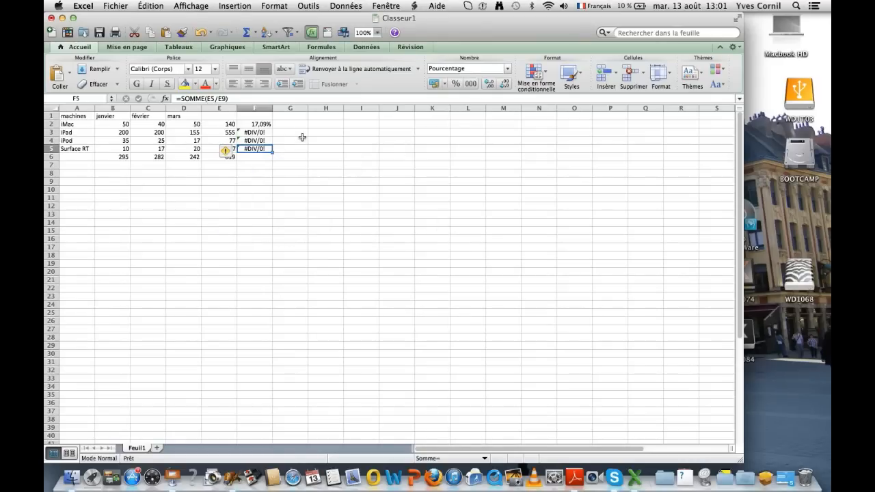
left_click(410, 208)
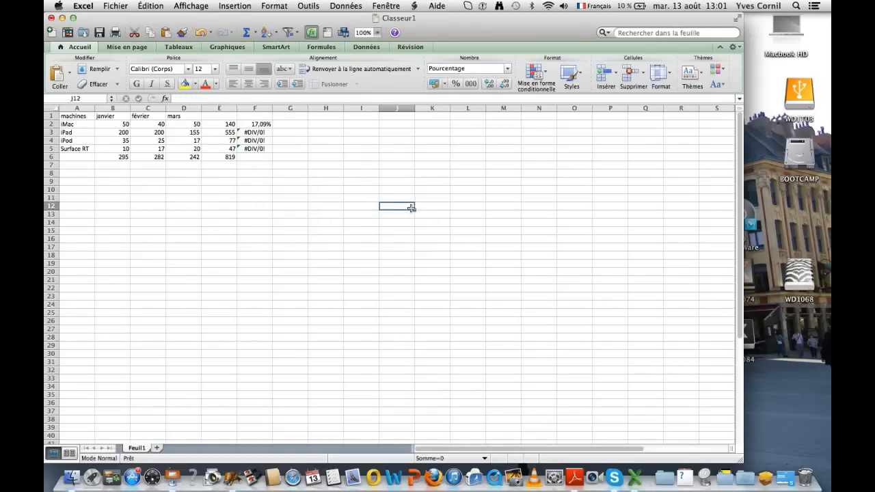
Step: Lock the total's row in the F2 formula so it reads =SOMME(E2/E$6)
left_click(260, 123)
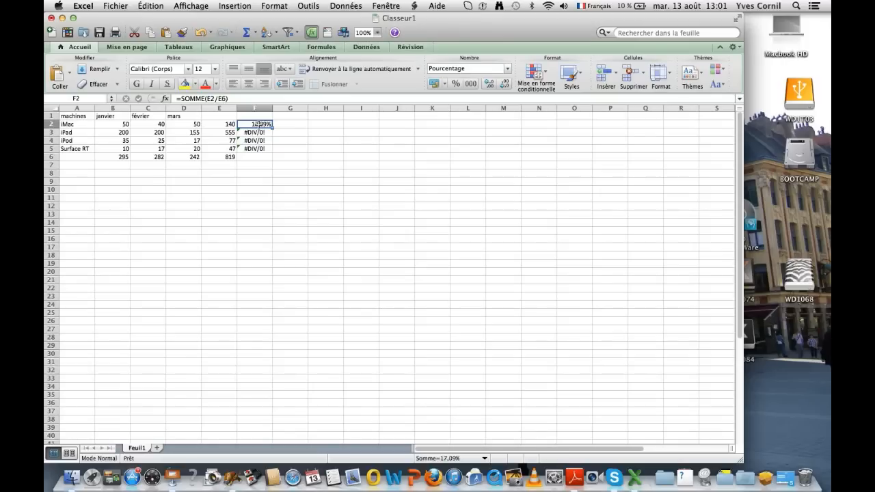
left_click(220, 100)
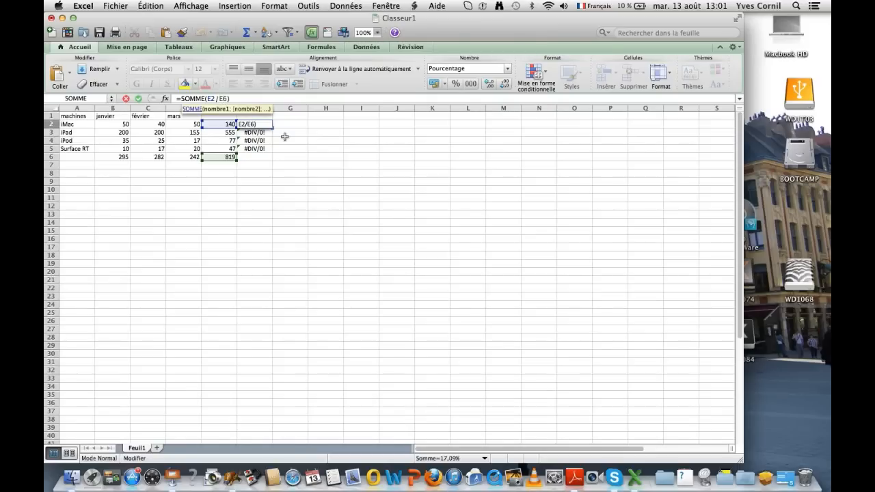
type("$")
key("Return")
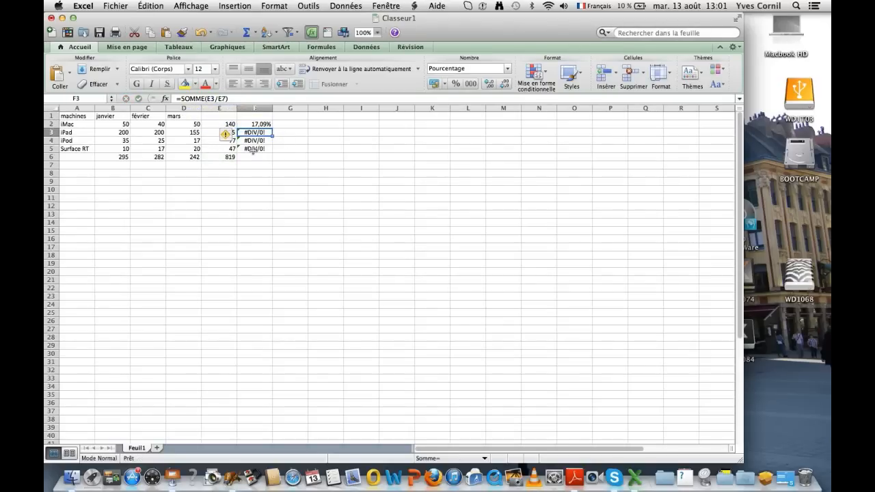
Step: Fill the corrected percentage formula in F2 down through F5 for the remaining machines
left_click_drag(264, 124, 258, 148)
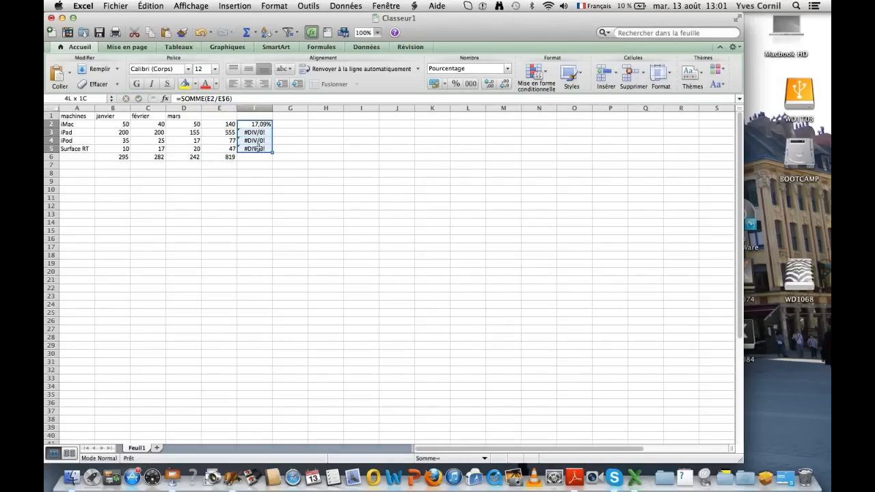
left_click(150, 6)
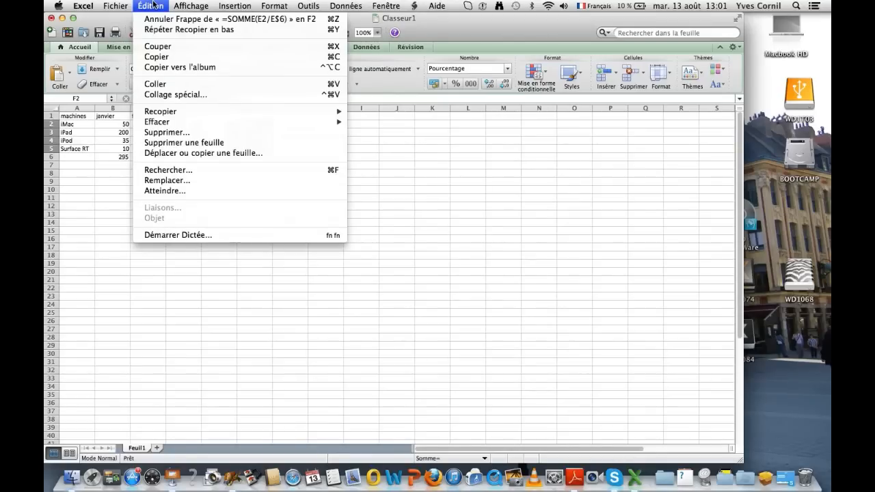
mouse_move(209, 112)
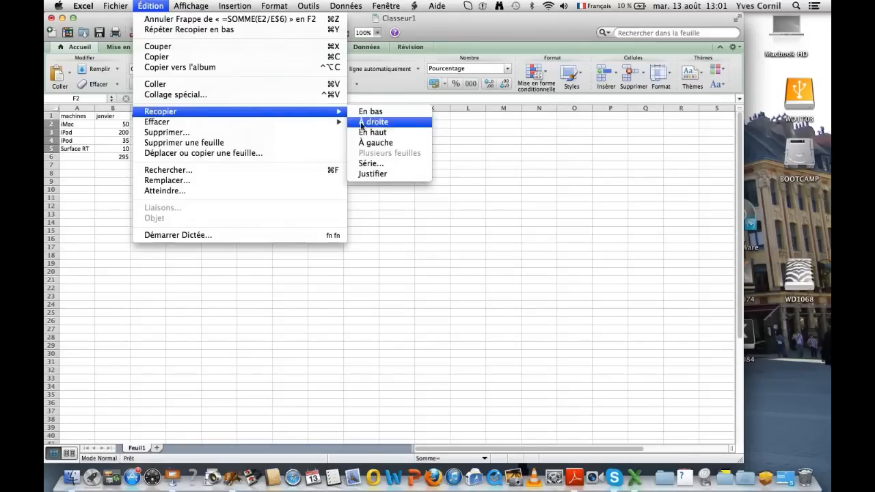
left_click(394, 117)
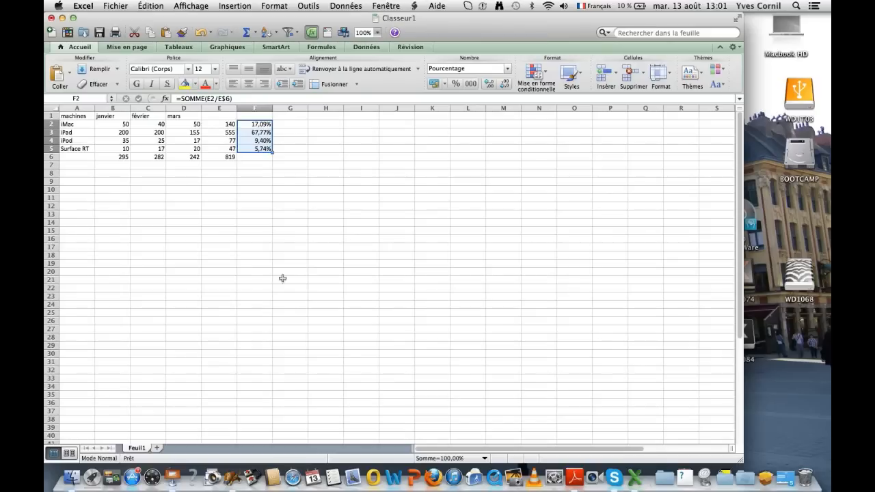
left_click(345, 297)
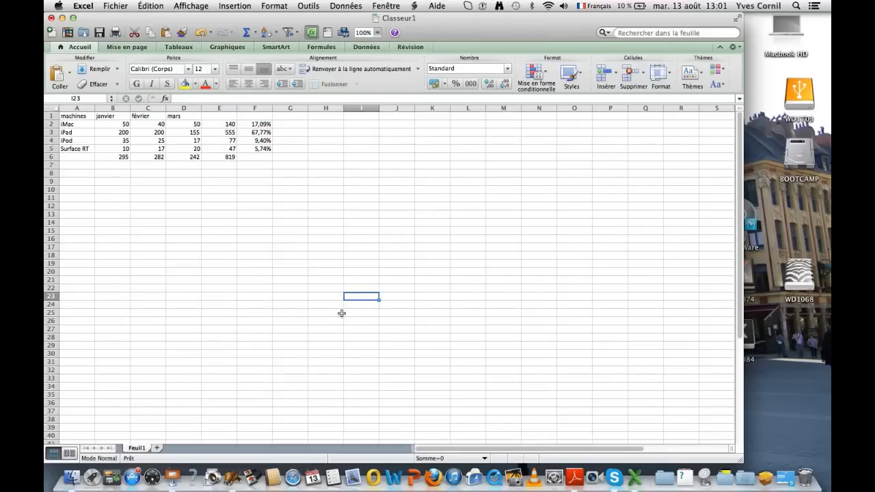